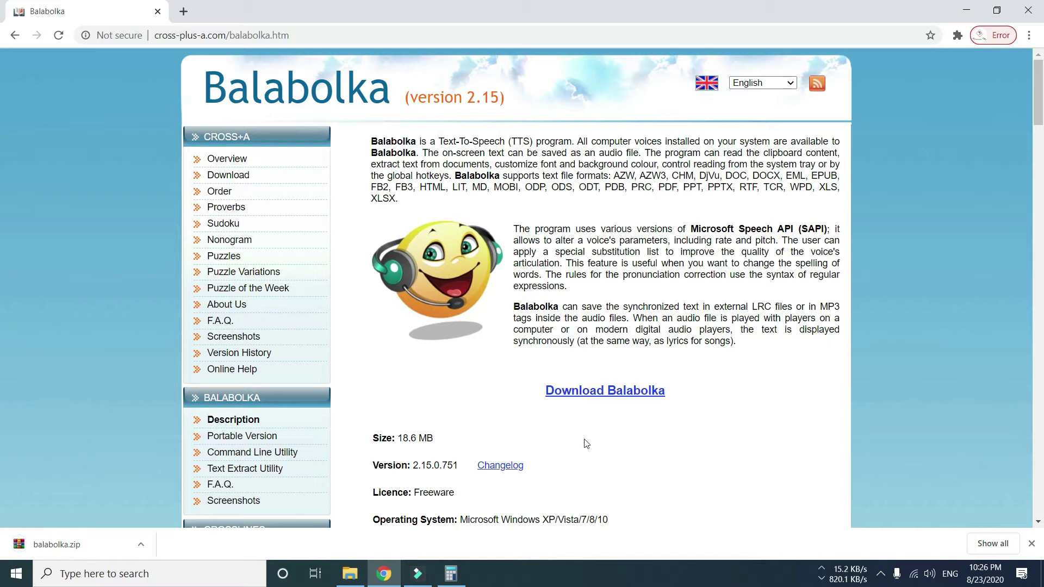
Open the downloaded balabolka.zip archive and run setup.exe from it.
{"action": "left_click", "coordinate": [148, 543]}
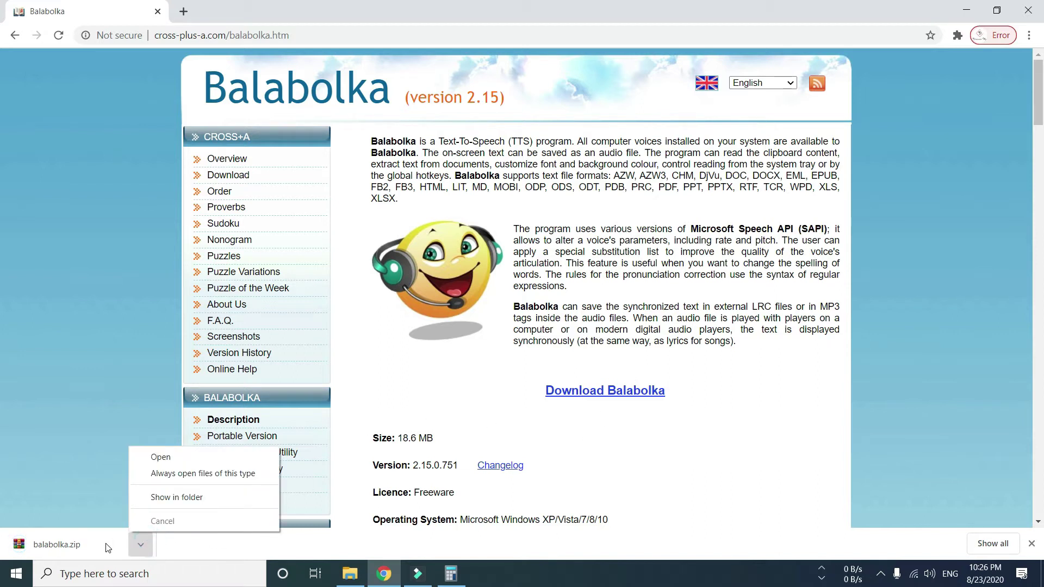
{"action": "left_click", "coordinate": [168, 462]}
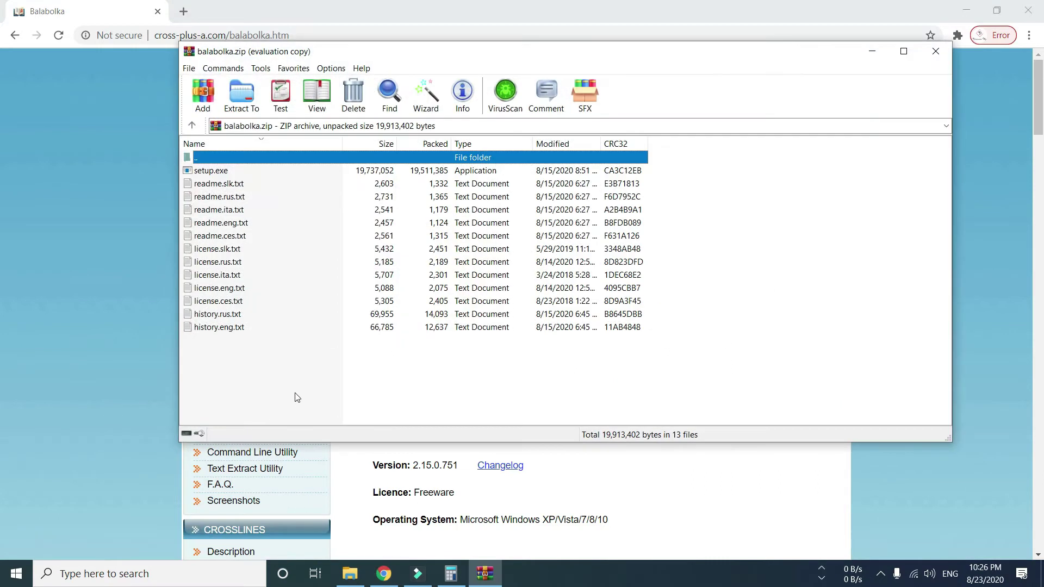
{"action": "key", "text": "Down"}
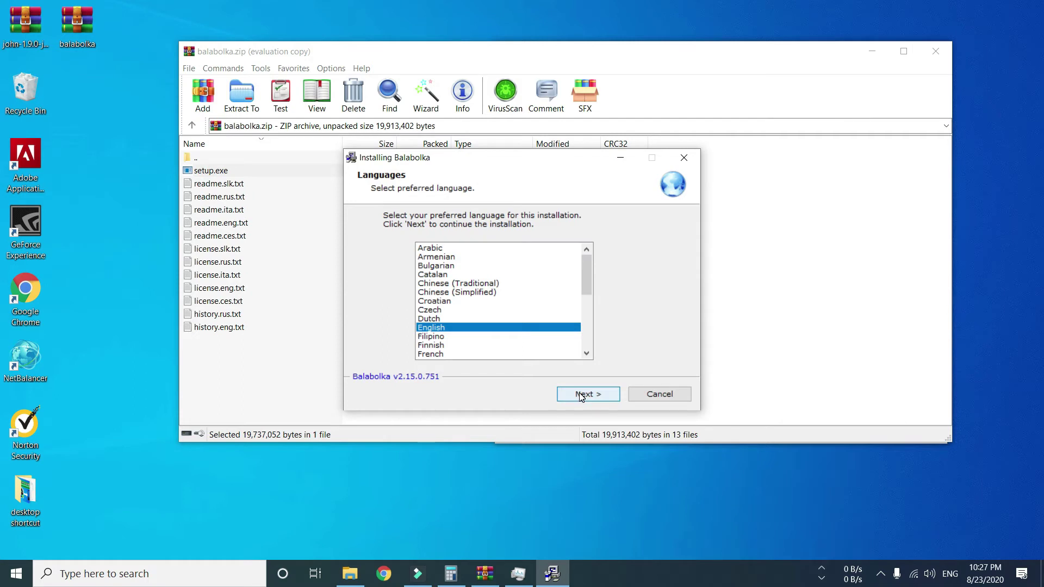
Install Balabolka in English to the default folder with a desktop icon, launch it, and close the archive window.
{"action": "left_click", "coordinate": [576, 394]}
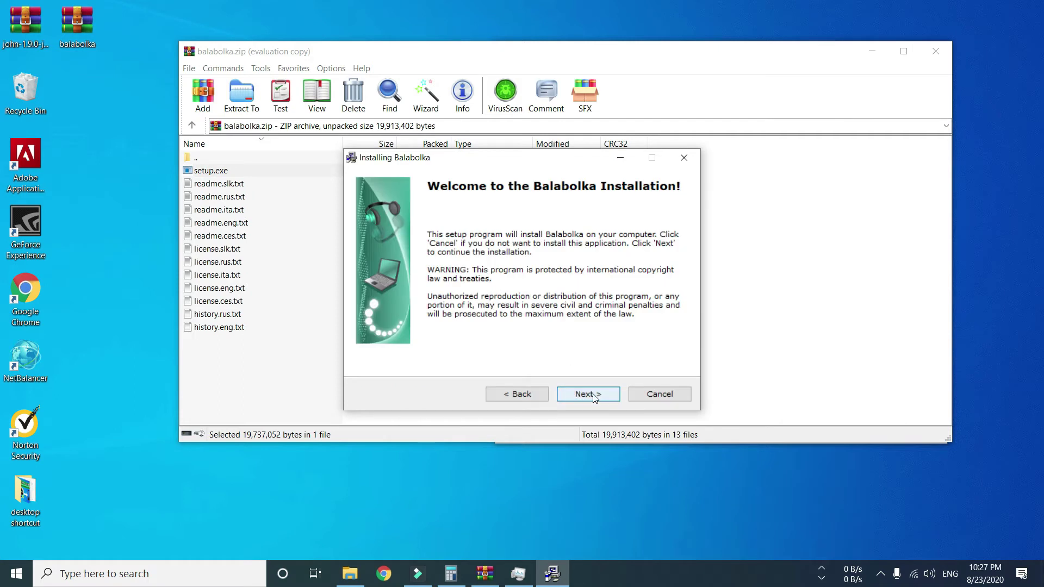
{"action": "left_click", "coordinate": [585, 396]}
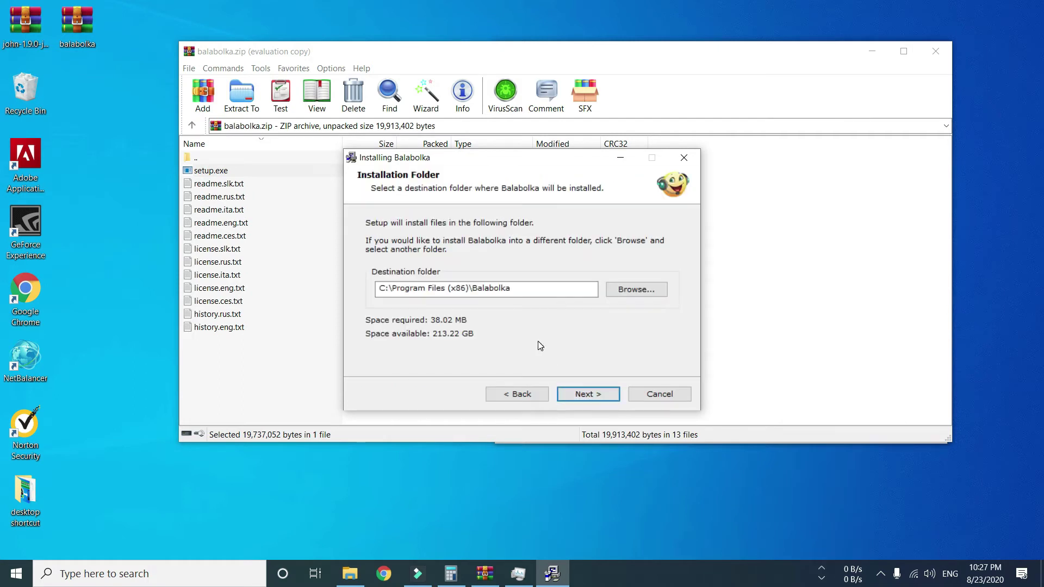
{"action": "left_click", "coordinate": [580, 395]}
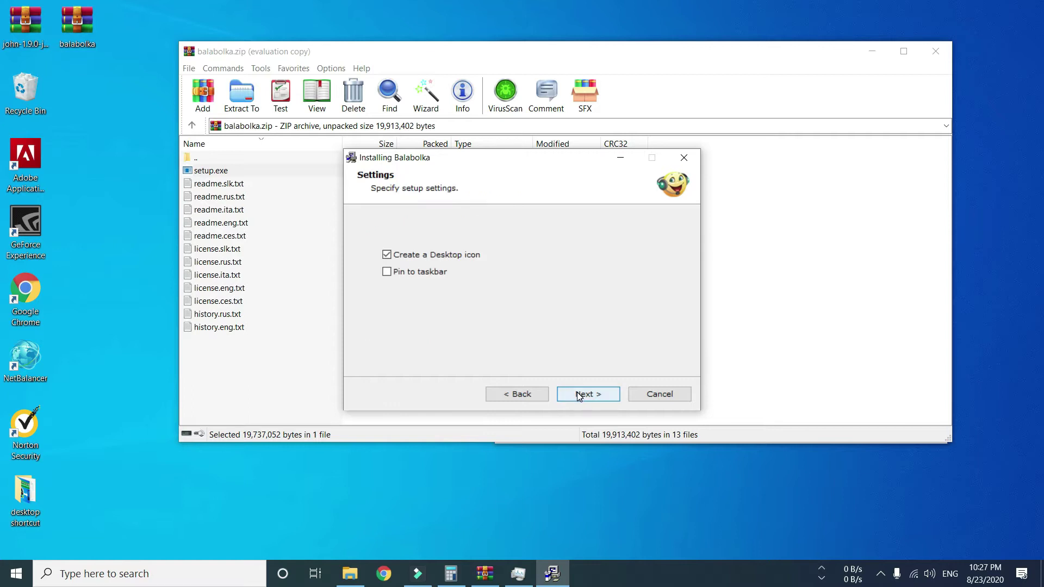
{"action": "left_click", "coordinate": [587, 396]}
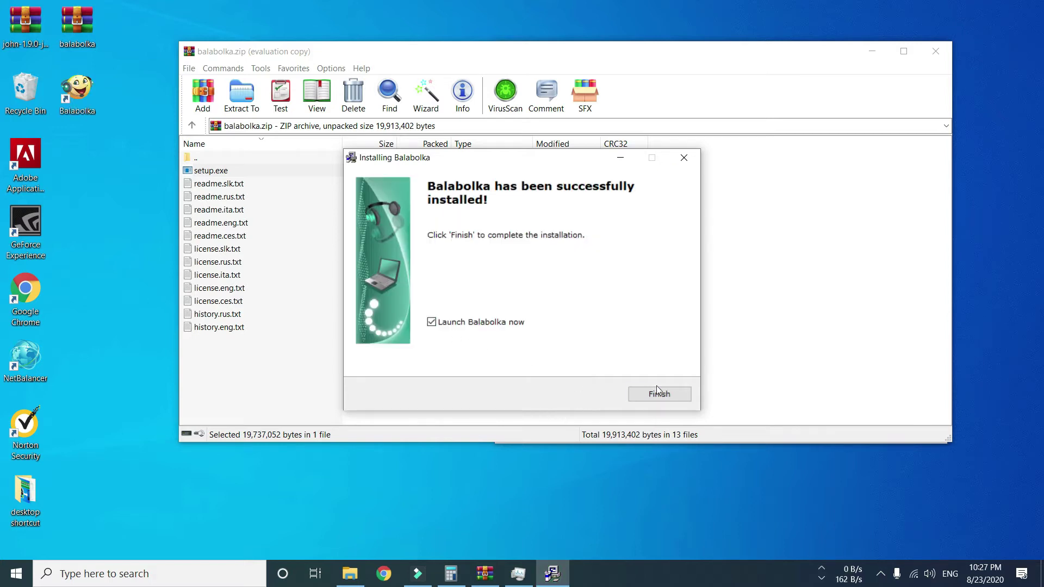
{"action": "left_click", "coordinate": [660, 394]}
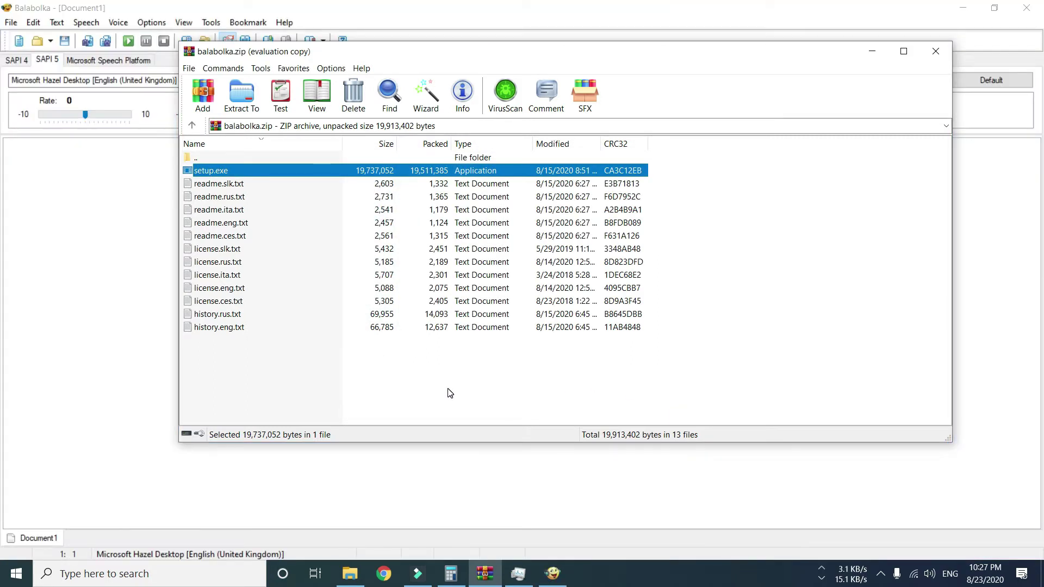
{"action": "left_click", "coordinate": [450, 393]}
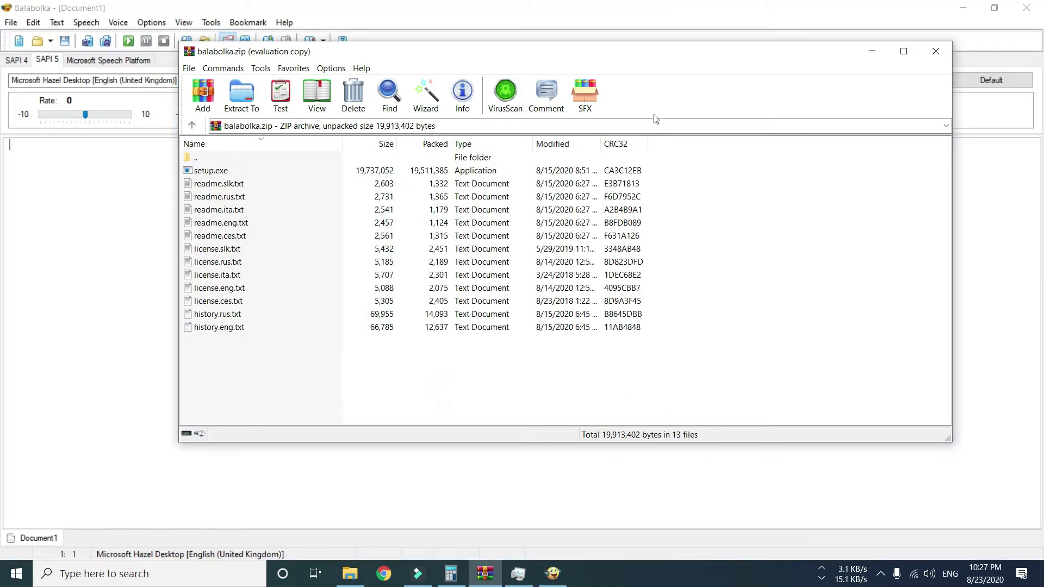
{"action": "left_click", "coordinate": [934, 52]}
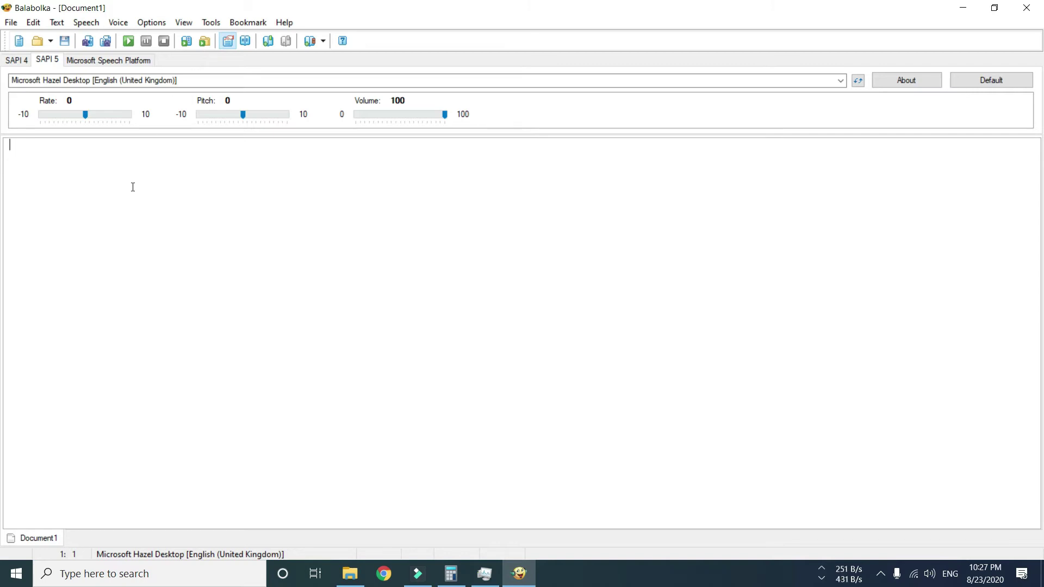
Enter "welcome." in the empty document, add a line break and have the text read aloud.
{"action": "type", "text": "h"}
{"action": "key", "text": "BackSpace"}
{"action": "key", "text": "BackSpace"}
{"action": "type", "text": "welcome"}
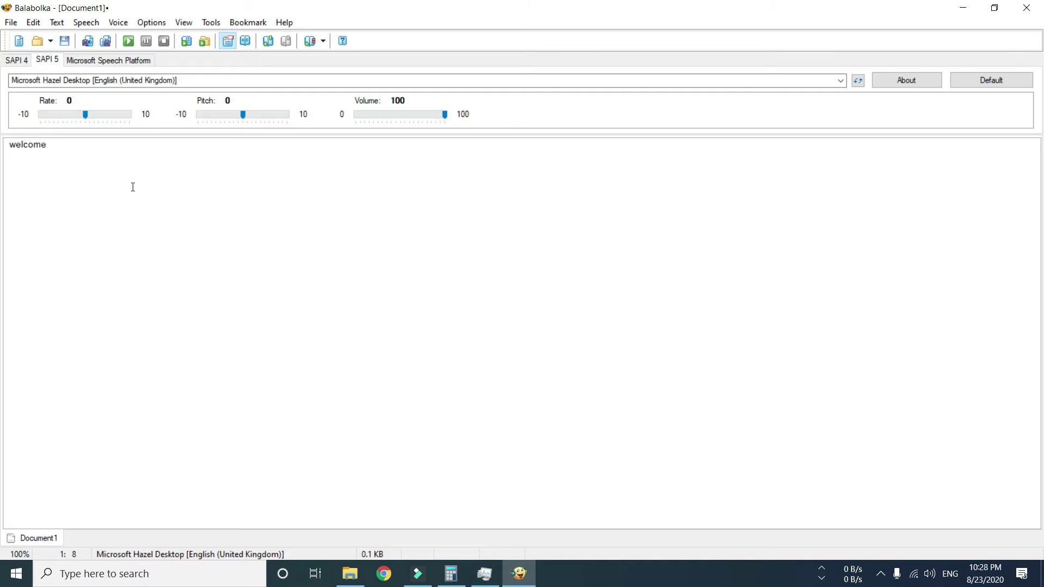
{"action": "key", "text": "Return"}
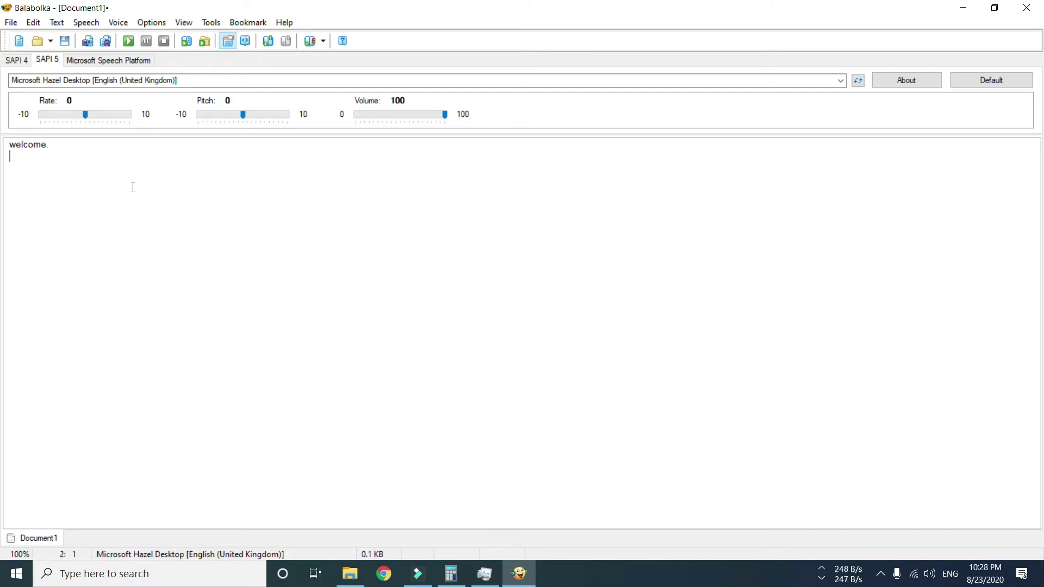
{"action": "left_click", "coordinate": [125, 41]}
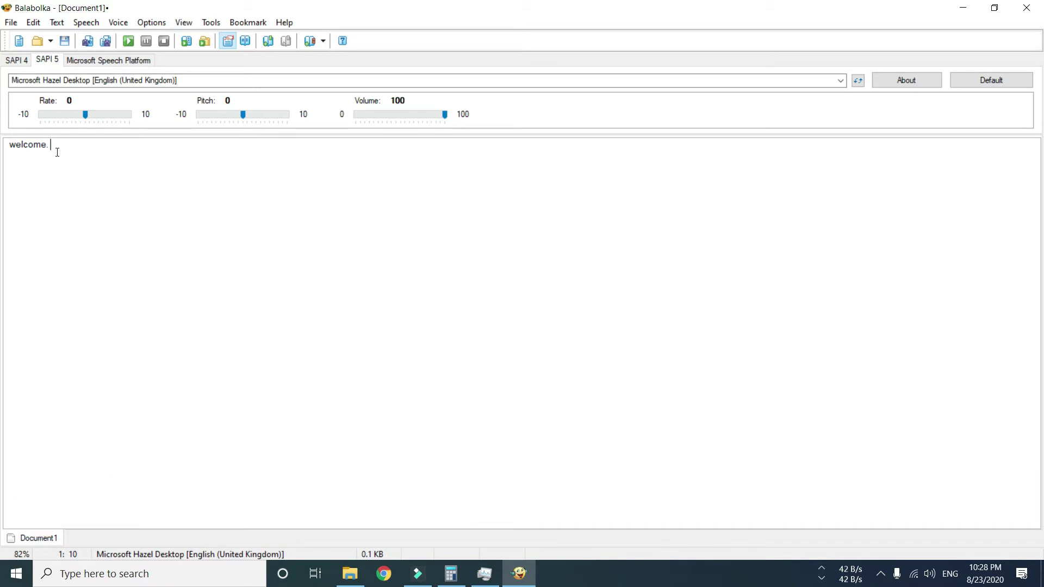
Switch to Chrome, search Google for "home" and open the Home article on Wikipedia.
{"action": "left_click", "coordinate": [394, 578]}
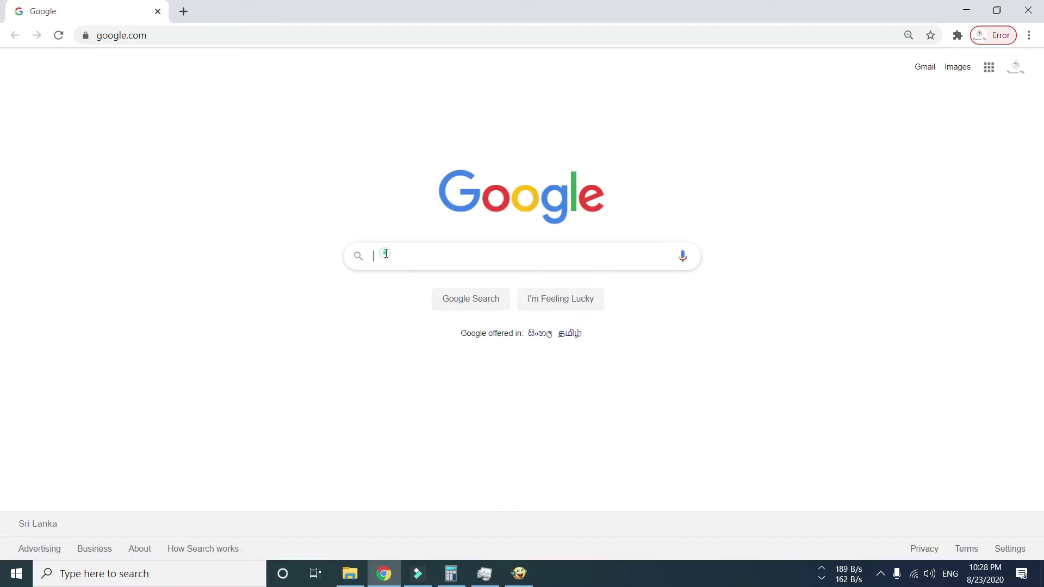
{"action": "left_click", "coordinate": [386, 254]}
{"action": "type", "text": "home"}
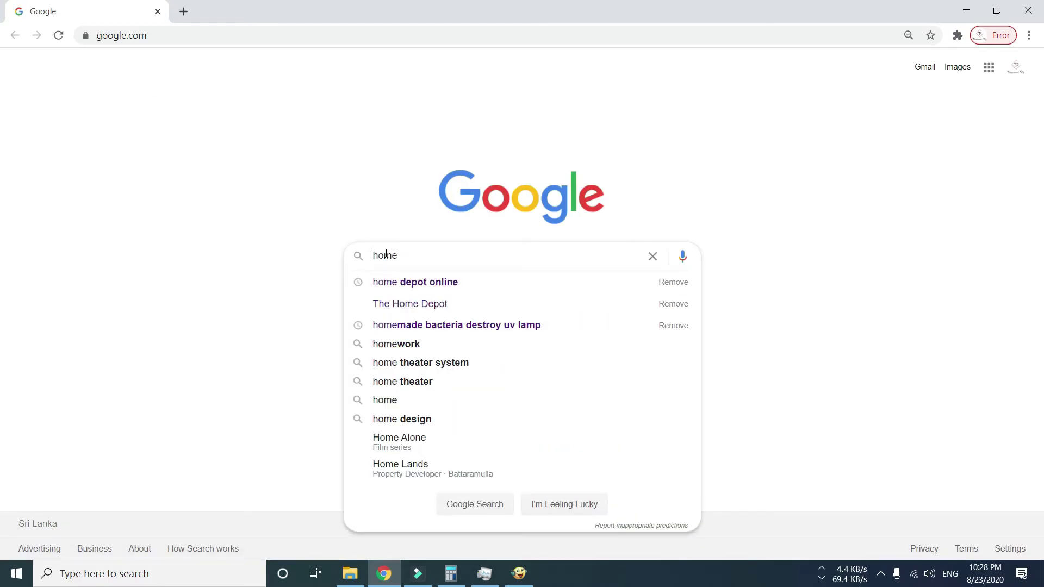
{"action": "key", "text": "Return"}
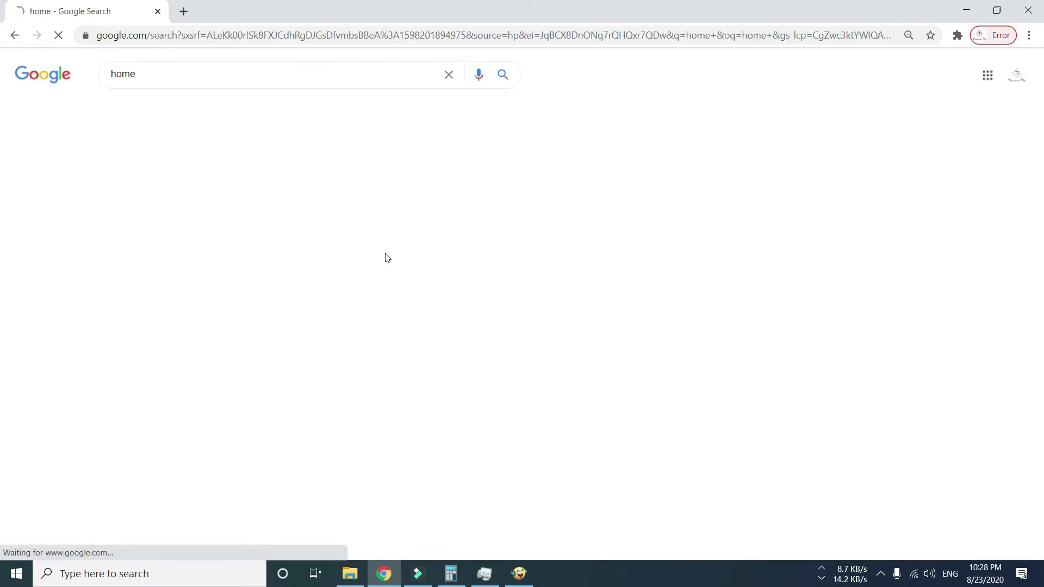
{"action": "scroll", "coordinate": [296, 271], "scroll_direction": "down", "scroll_amount": 5}
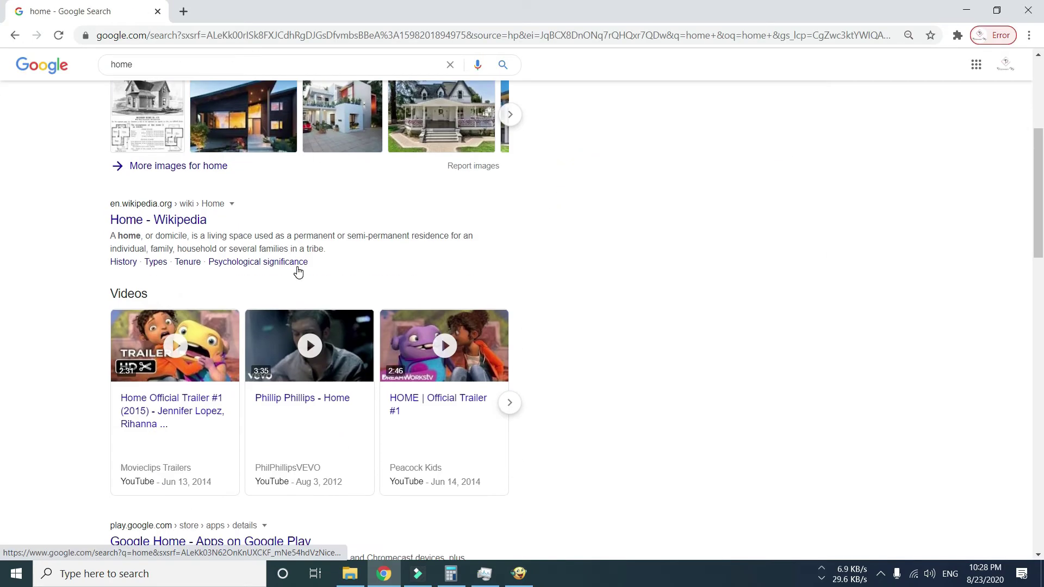
{"action": "left_click", "coordinate": [161, 223]}
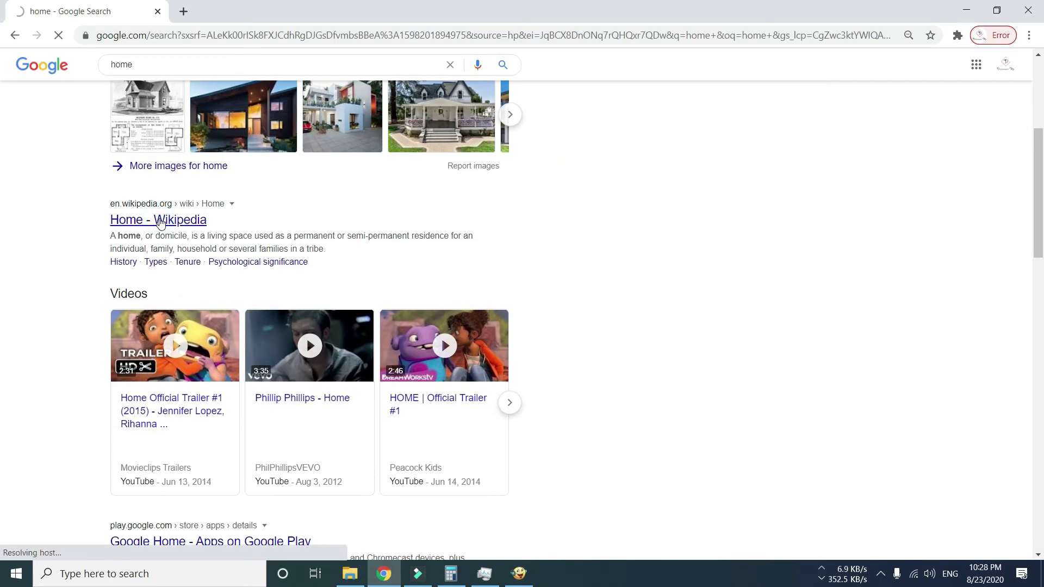
Copy the article's two introductory paragraphs and paste them below "welcome." in the Balabolka document.
{"action": "left_click_drag", "start_coordinate": [137, 245], "coordinate": [706, 359]}
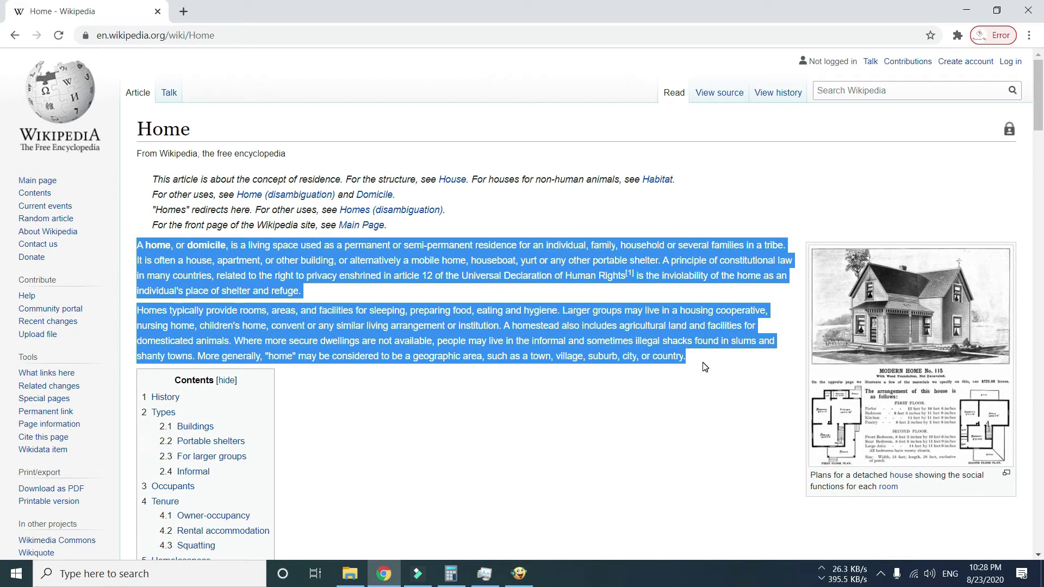
{"action": "right_click", "coordinate": [462, 333]}
{"action": "left_click", "coordinate": [486, 336]}
{"action": "left_click", "coordinate": [966, 10]}
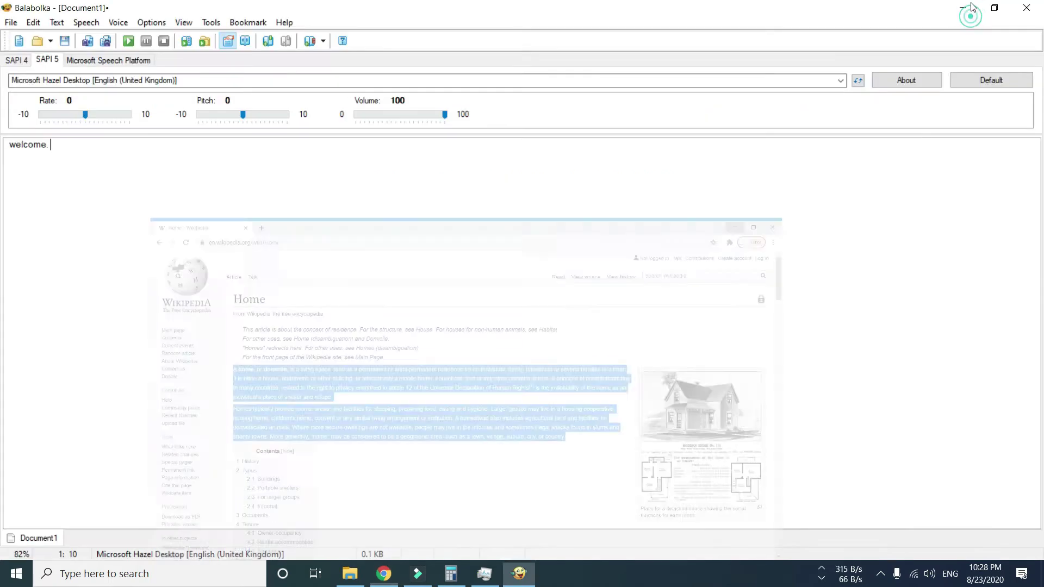
{"action": "right_click", "coordinate": [63, 159]}
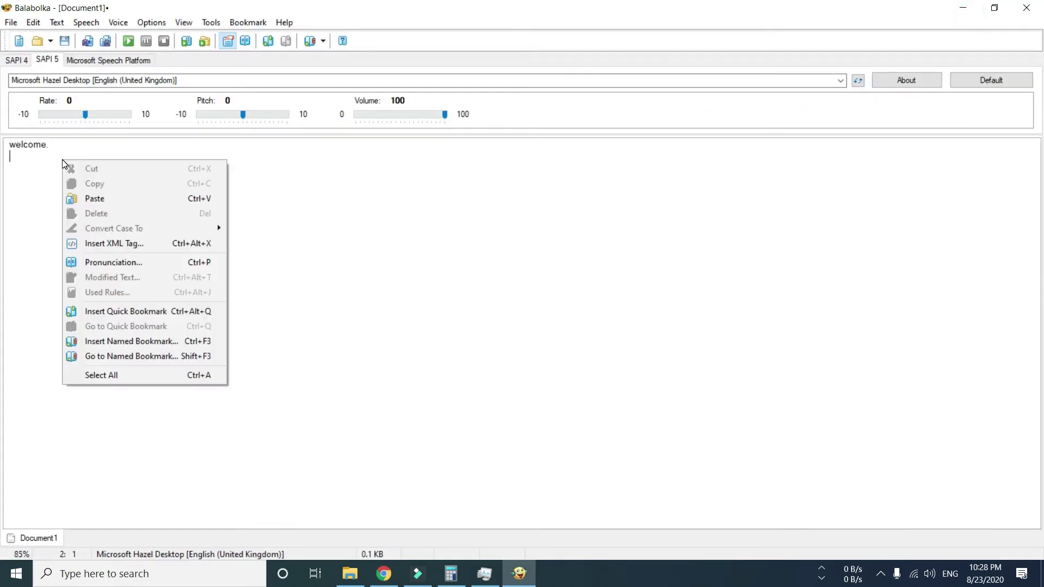
{"action": "left_click", "coordinate": [116, 201]}
Read the pasted text aloud from the start of its first paragraph with the current voice, and stop the playback.
{"action": "left_click", "coordinate": [11, 156]}
{"action": "key", "text": "F5"}
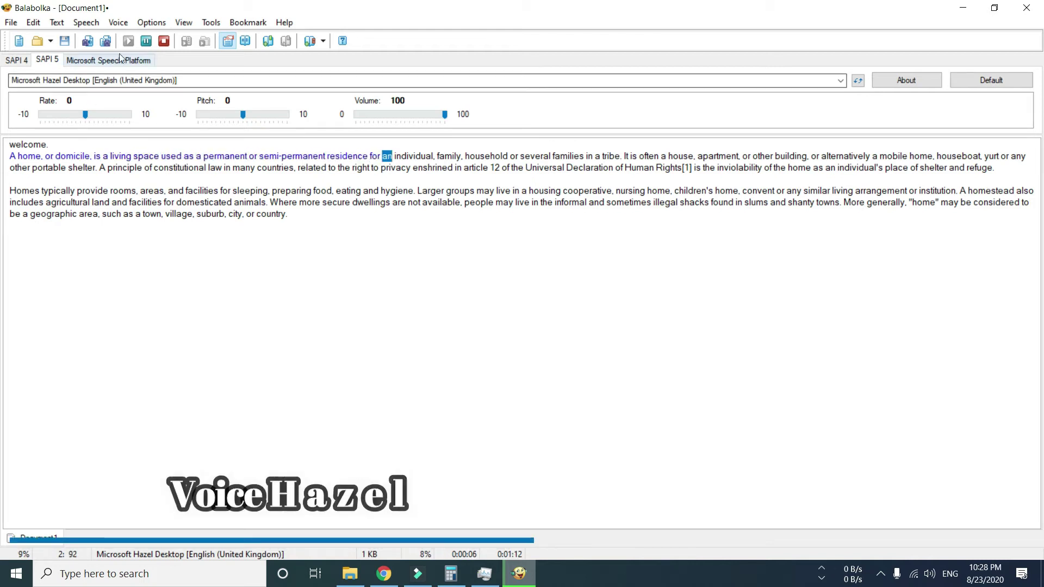
{"action": "left_click", "coordinate": [147, 42]}
{"action": "left_click", "coordinate": [161, 41]}
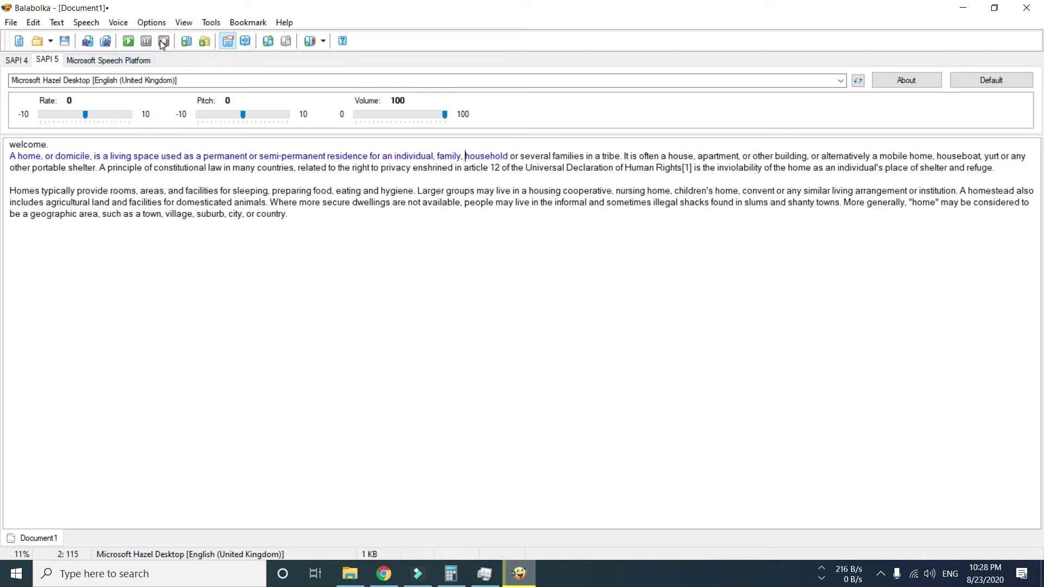
Change the voice to Microsoft Maria Desktop [Portuguese (Brazil)], read part of the text aloud and stop it.
{"action": "left_click", "coordinate": [112, 21]}
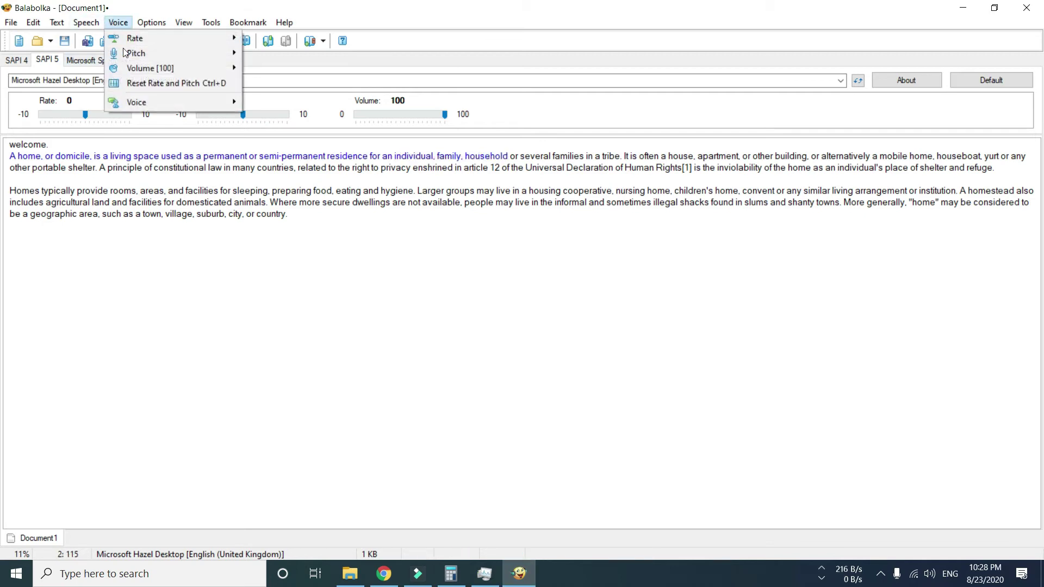
{"action": "mouse_move", "coordinate": [138, 102]}
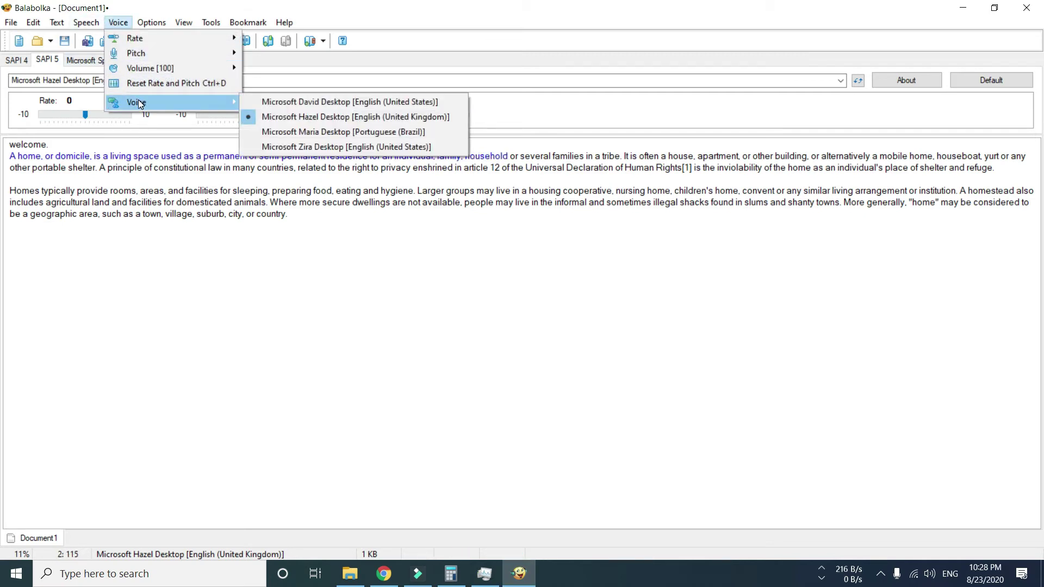
{"action": "left_click", "coordinate": [278, 133]}
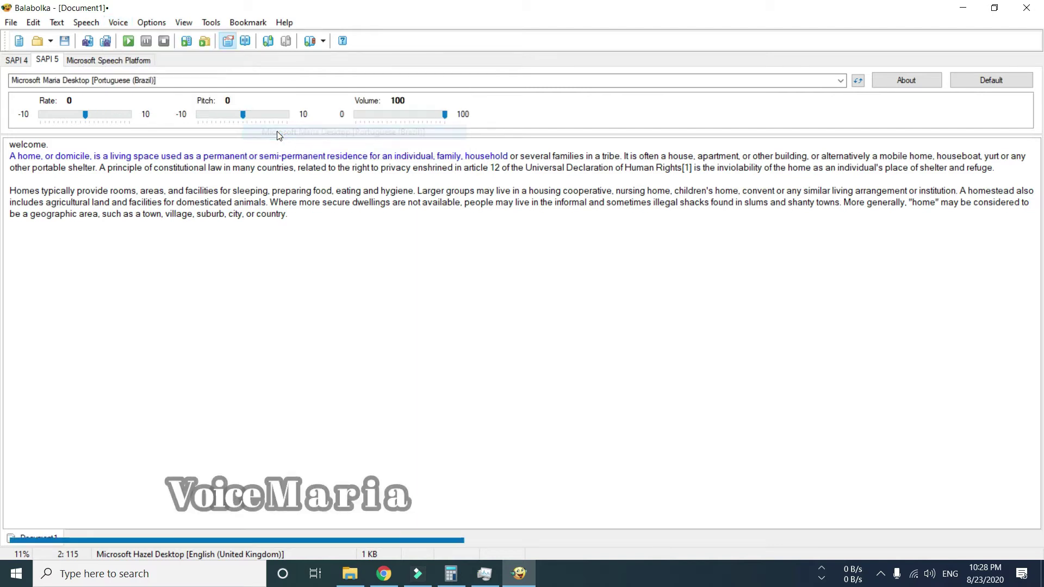
{"action": "left_click", "coordinate": [126, 41]}
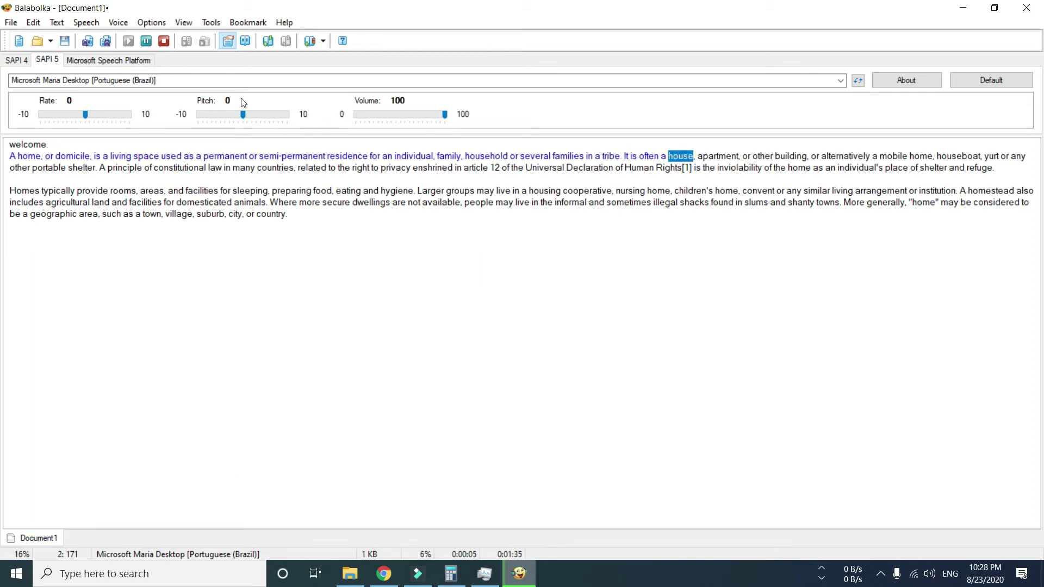
{"action": "left_click", "coordinate": [165, 43]}
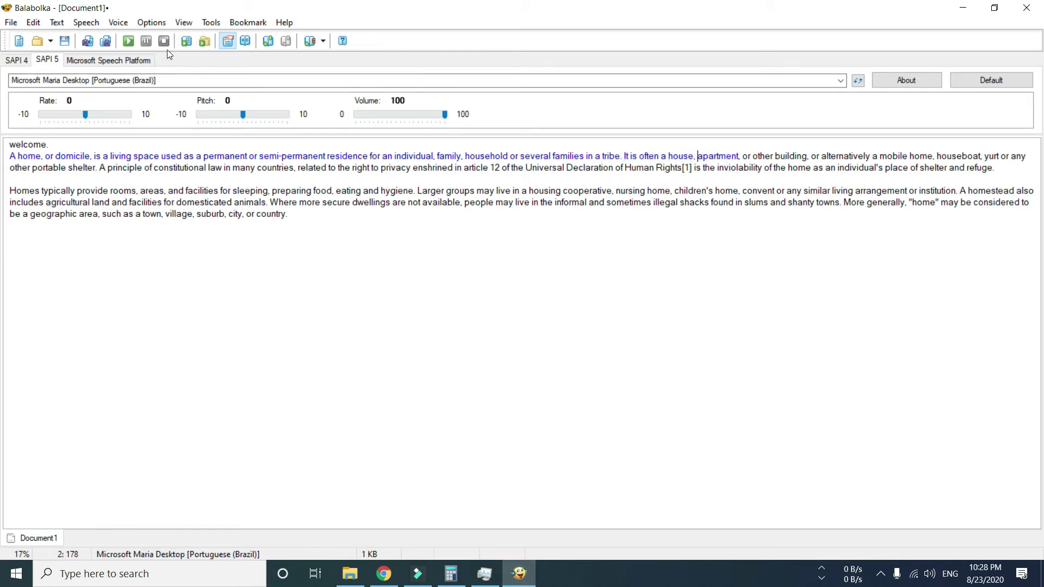
Change the voice to Microsoft Zira Desktop [English (United States)], continue reading the text aloud and stop it.
{"action": "left_click", "coordinate": [118, 23]}
{"action": "mouse_move", "coordinate": [148, 101]}
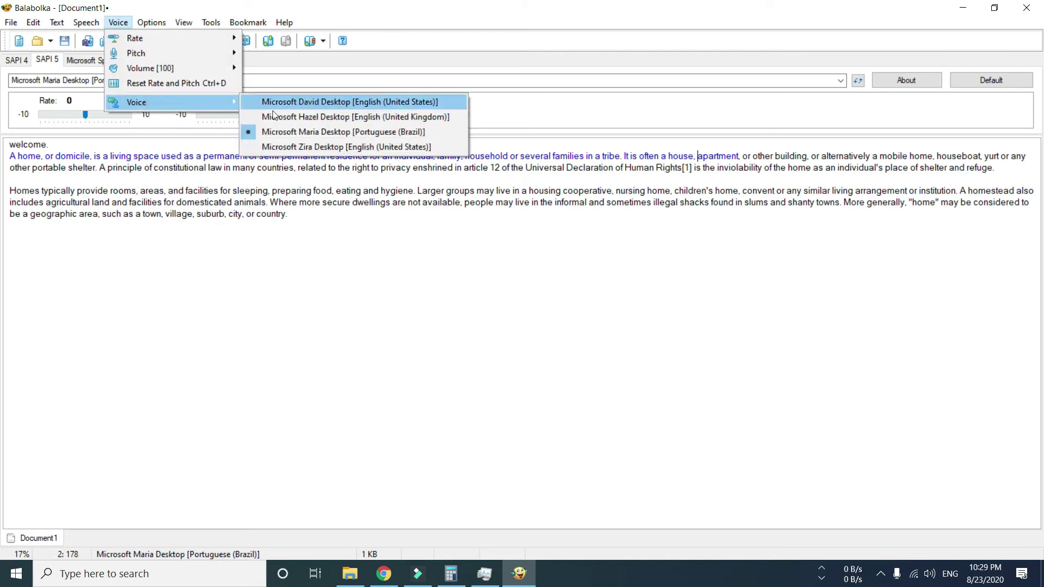
{"action": "left_click", "coordinate": [315, 144]}
{"action": "key", "text": "F5"}
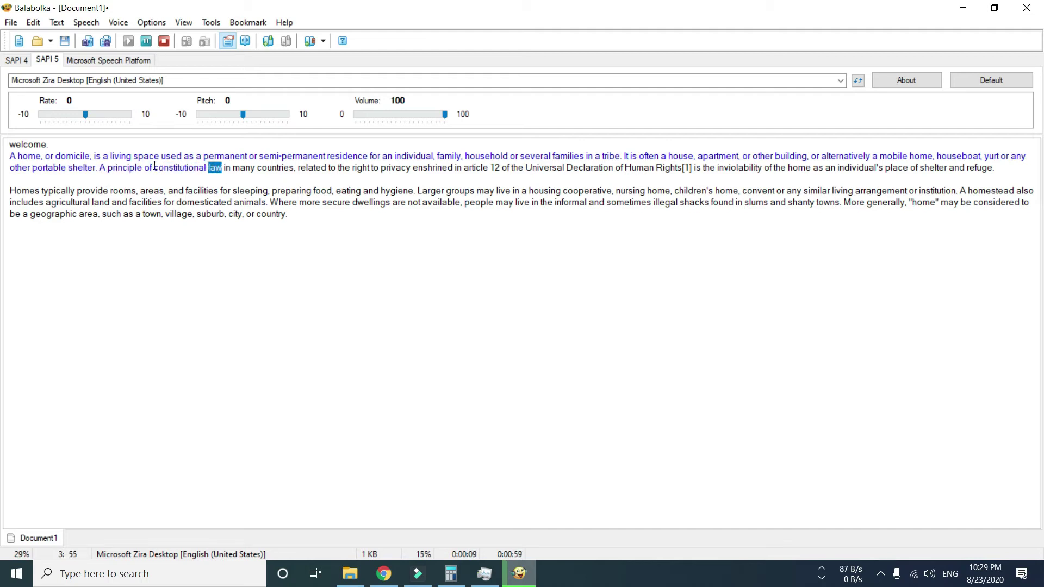
{"action": "left_click", "coordinate": [146, 44]}
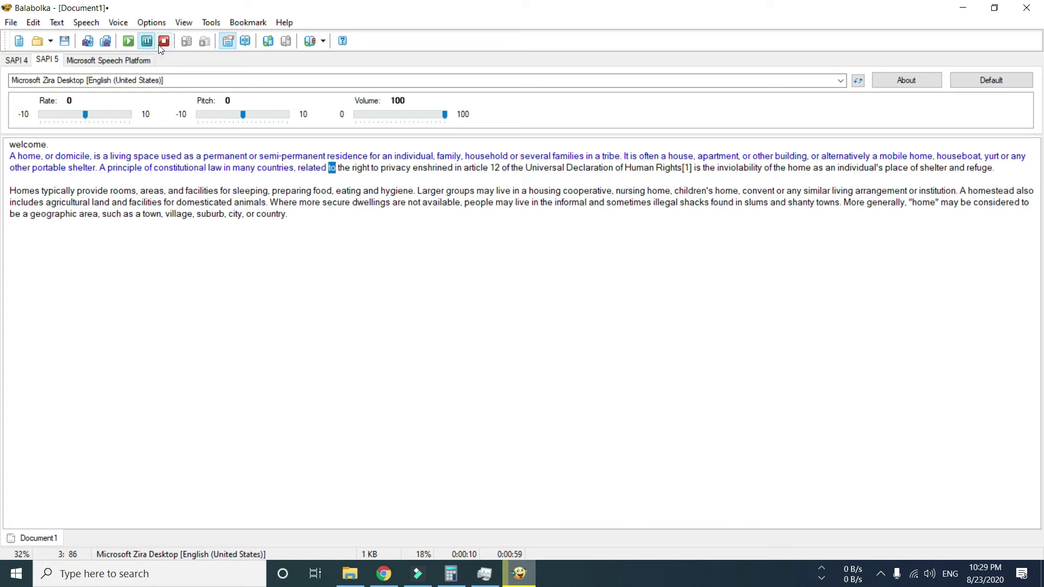
{"action": "left_click", "coordinate": [163, 42]}
Change the voice to Microsoft David Desktop [English (United States)], continue reading aloud into the second paragraph and pause it.
{"action": "left_click", "coordinate": [118, 22]}
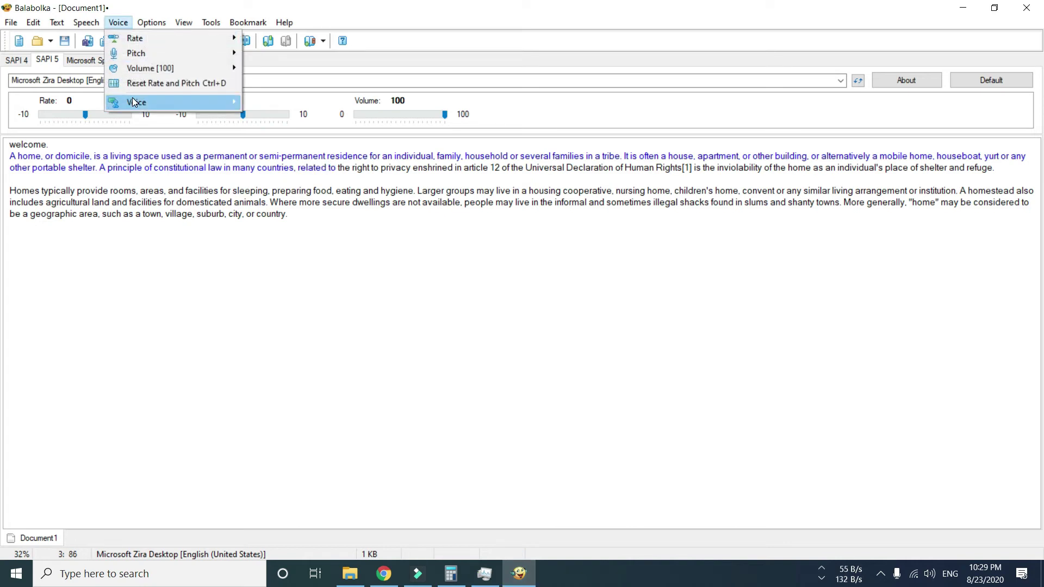
{"action": "mouse_move", "coordinate": [169, 102]}
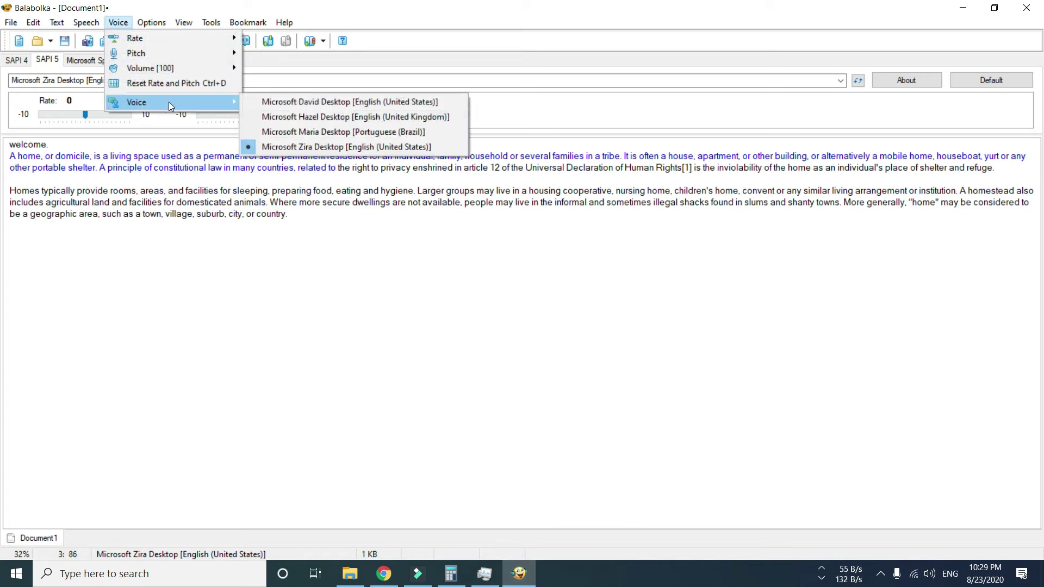
{"action": "left_click", "coordinate": [307, 99]}
{"action": "left_click", "coordinate": [129, 42]}
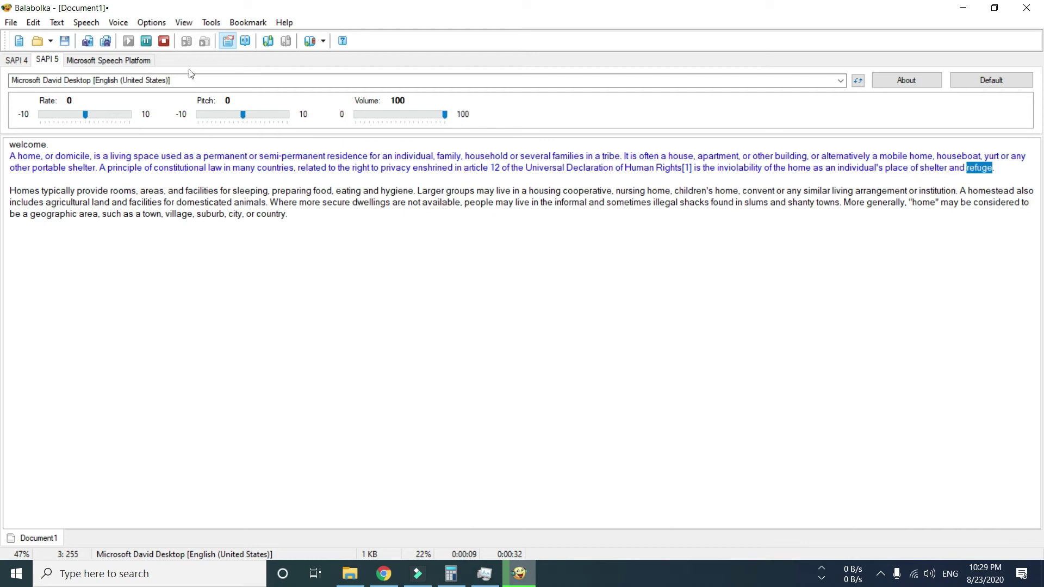
{"action": "left_click", "coordinate": [147, 41]}
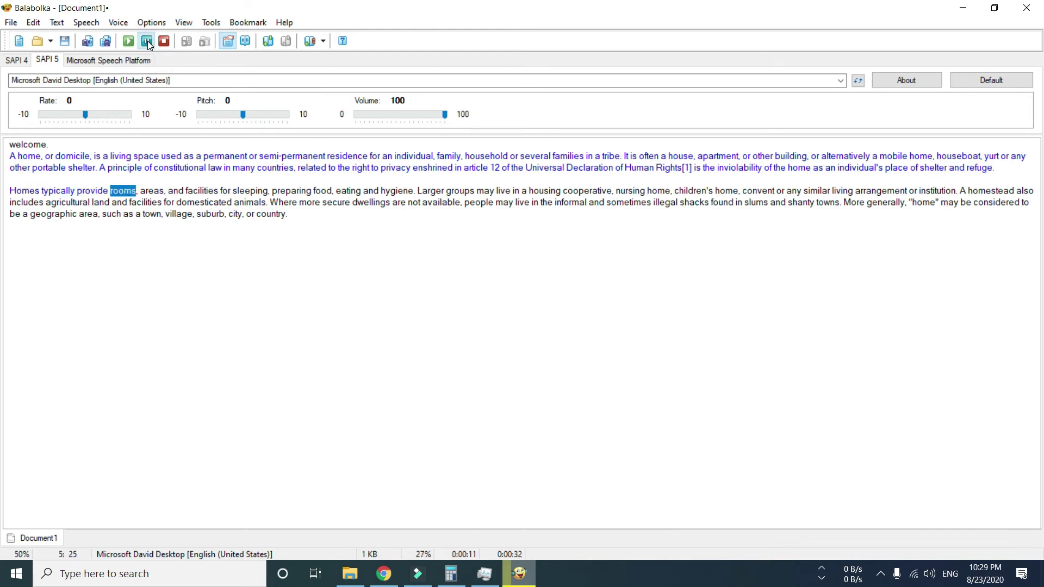
Stop the reading and save the text as an audio file named welcome on the Desktop in MP3 Format Sound.
{"action": "left_click", "coordinate": [164, 42]}
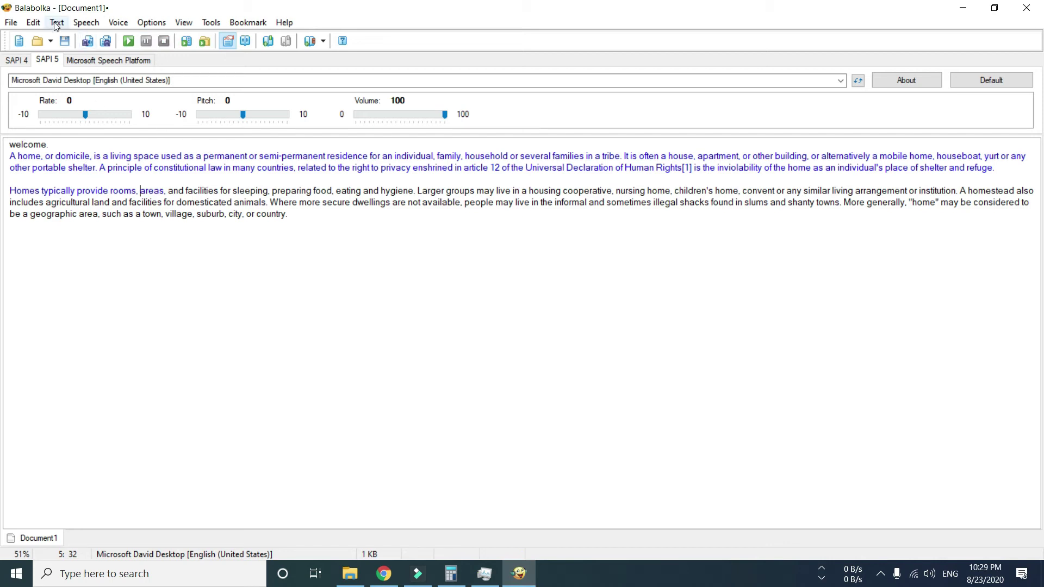
{"action": "left_click", "coordinate": [11, 24]}
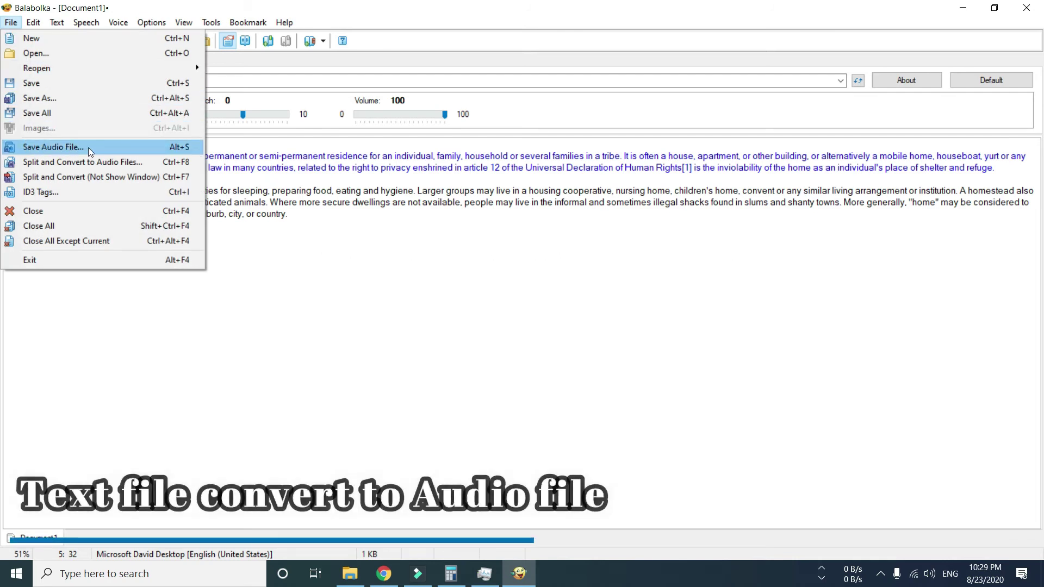
{"action": "left_click", "coordinate": [70, 148]}
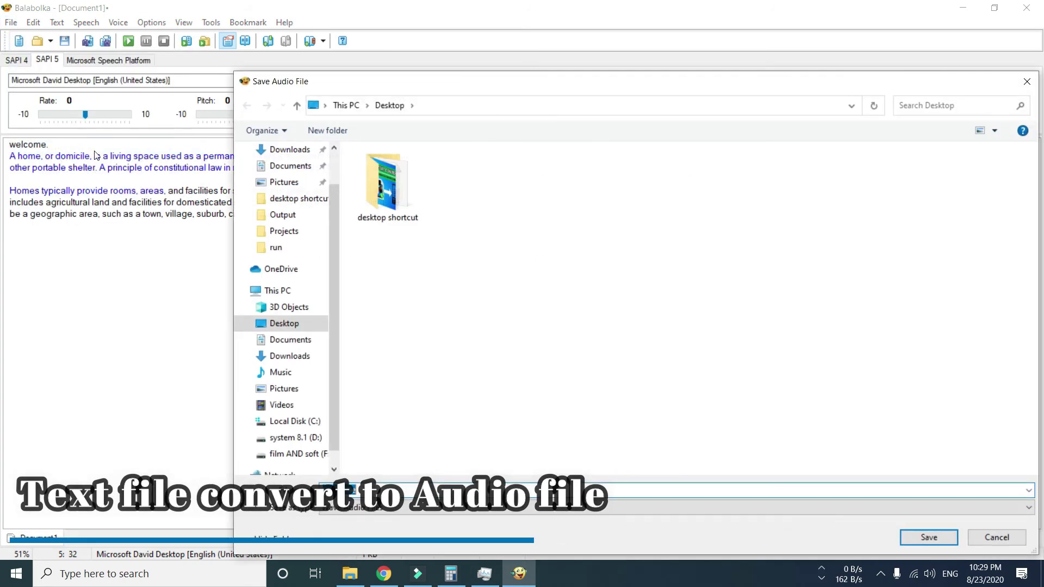
{"action": "left_click_drag", "start_coordinate": [415, 87], "coordinate": [277, 31]}
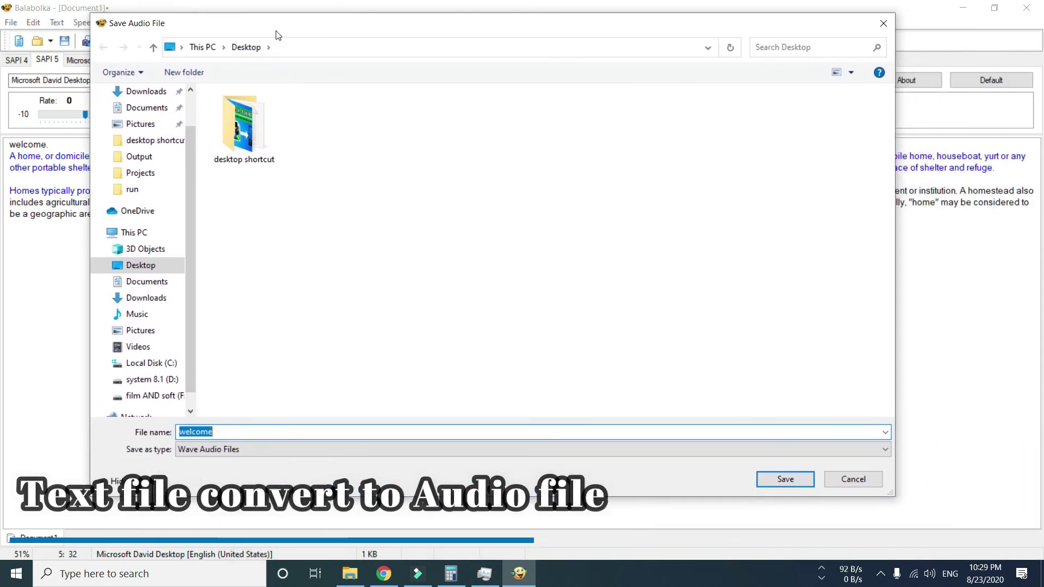
{"action": "left_click", "coordinate": [731, 450]}
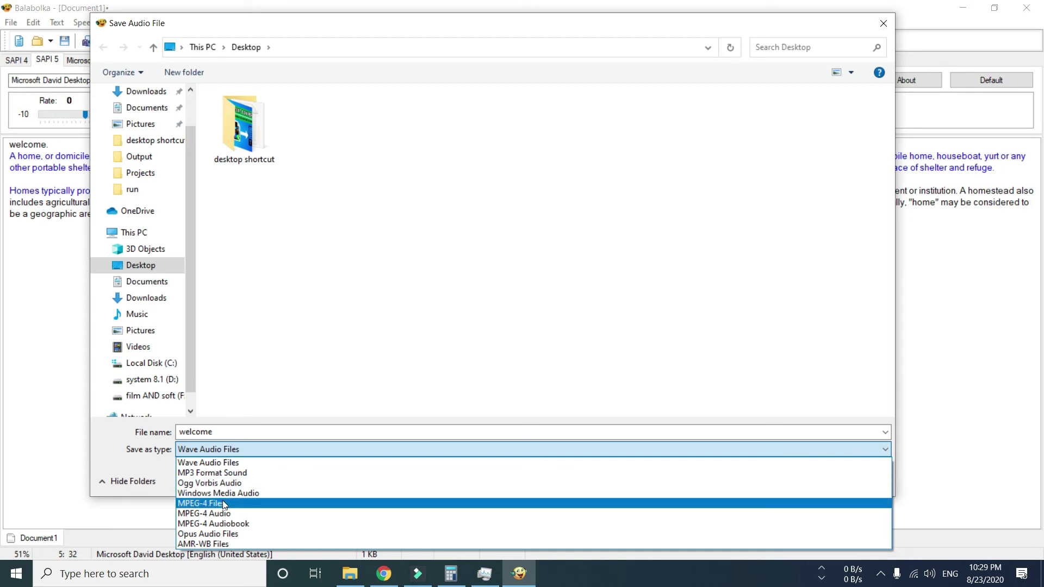
{"action": "left_click", "coordinate": [203, 474]}
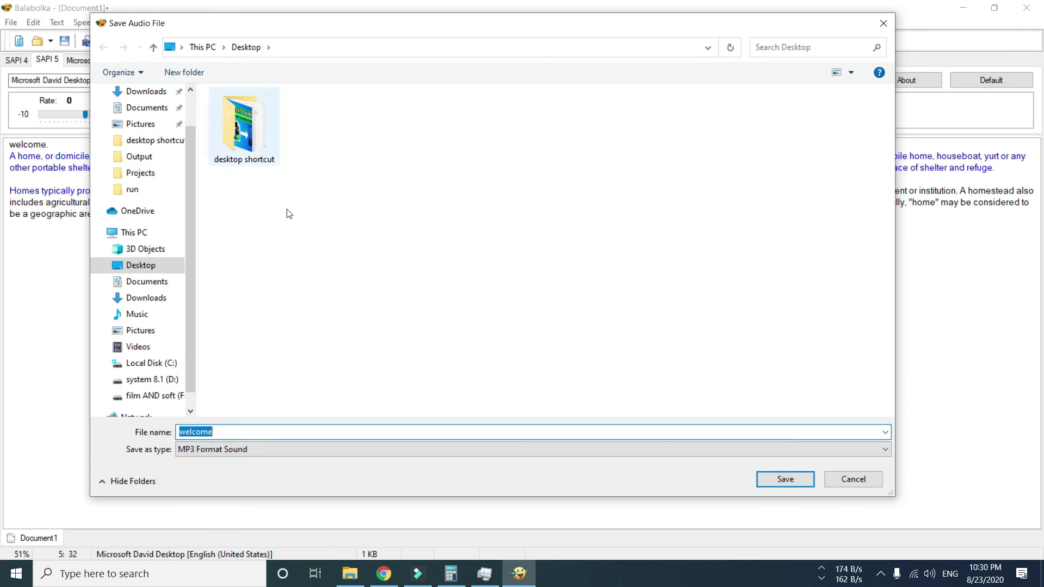
{"action": "left_click", "coordinate": [785, 479]}
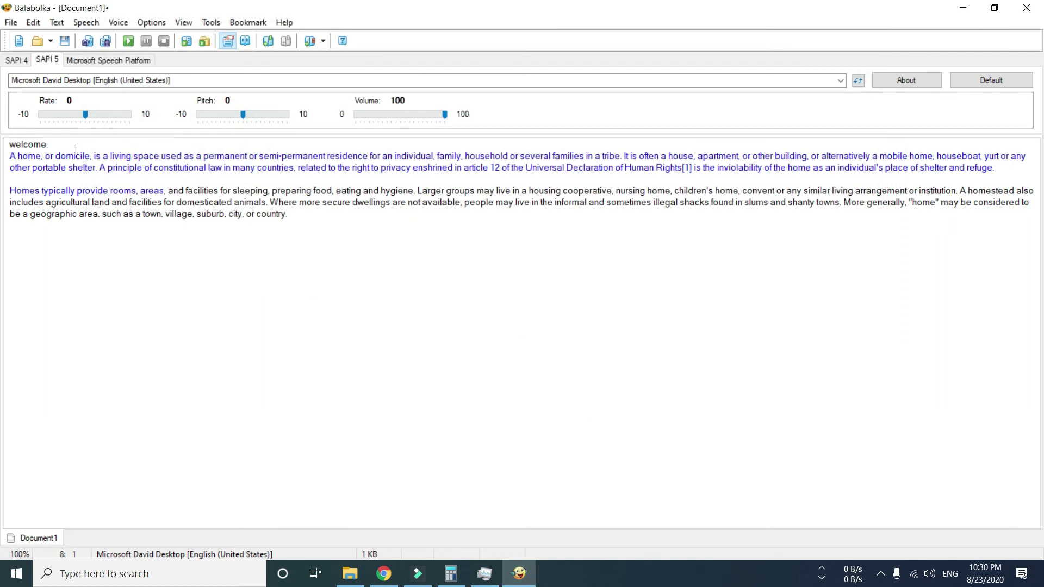
Clear the desktop of the Balabolka and Task Manager windows and play the saved welcome audio file in VLC media player.
{"action": "left_click", "coordinate": [964, 12]}
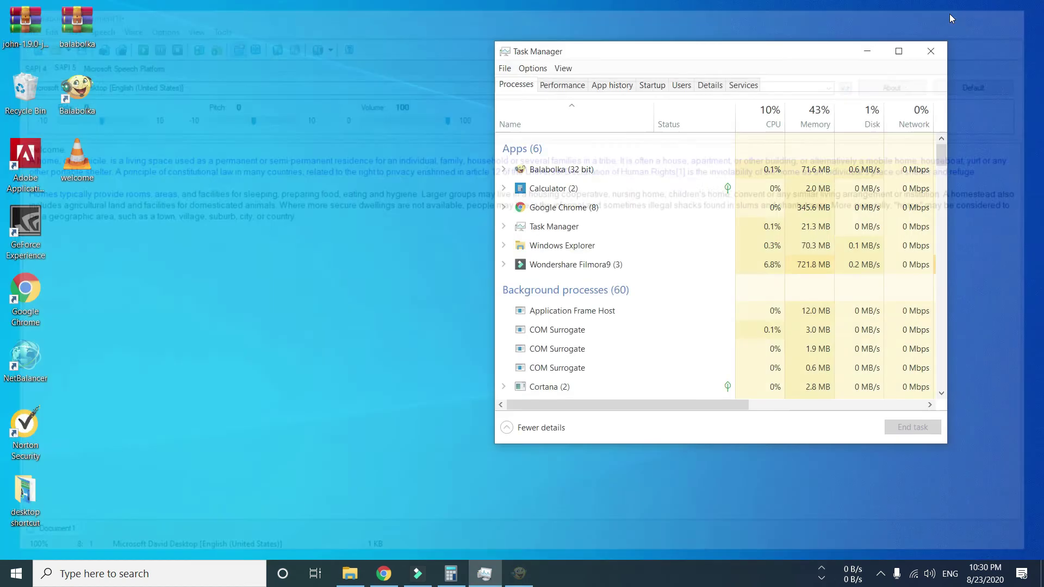
{"action": "left_click", "coordinate": [931, 51]}
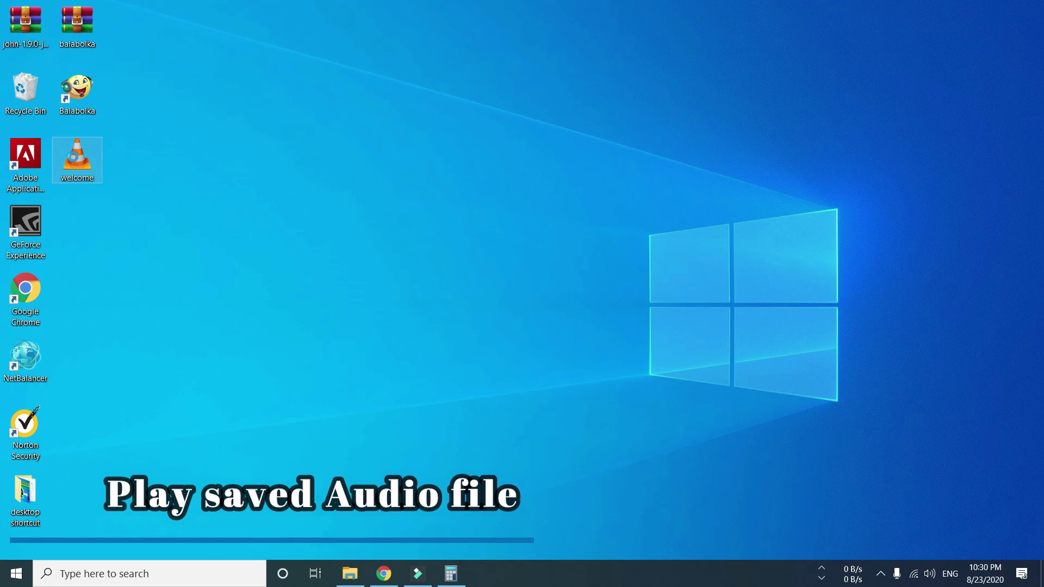
{"action": "right_click", "coordinate": [74, 157]}
{"action": "left_click", "coordinate": [107, 170]}
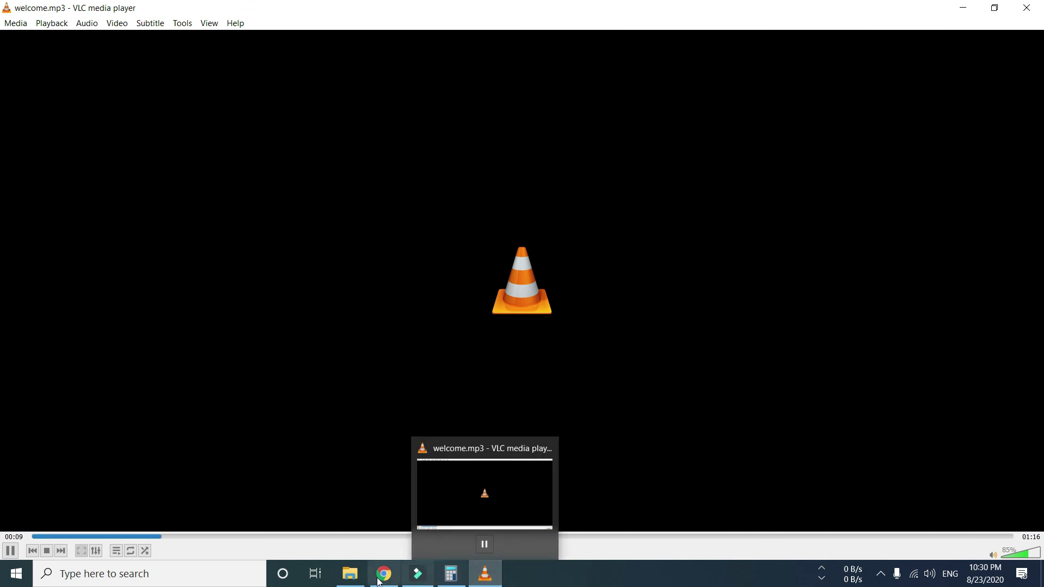
Bring Balabolka back from the system tray and float its window, no longer maximized, over the media player.
{"action": "left_click", "coordinate": [882, 577]}
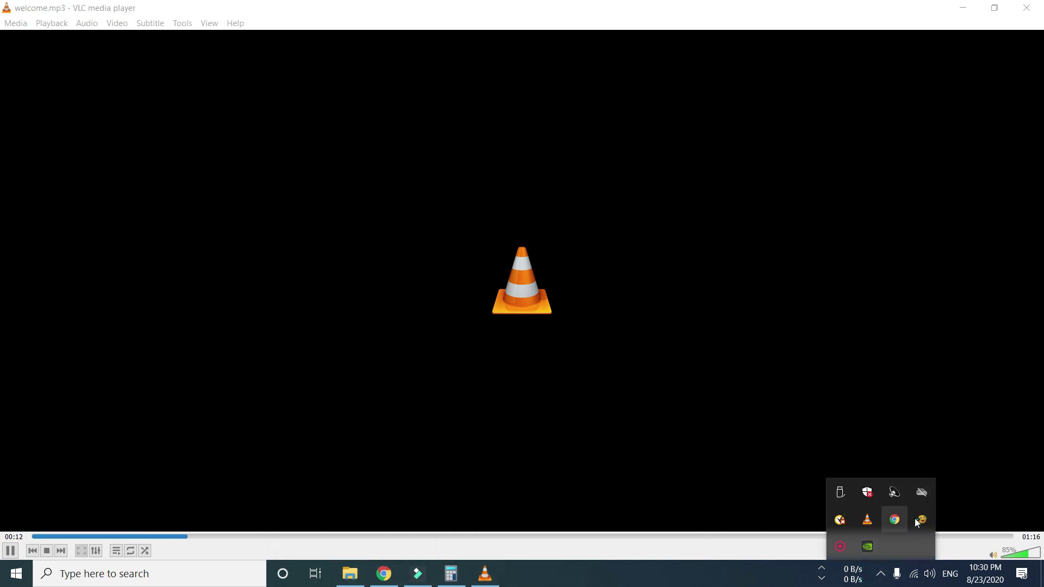
{"action": "left_click", "coordinate": [921, 516]}
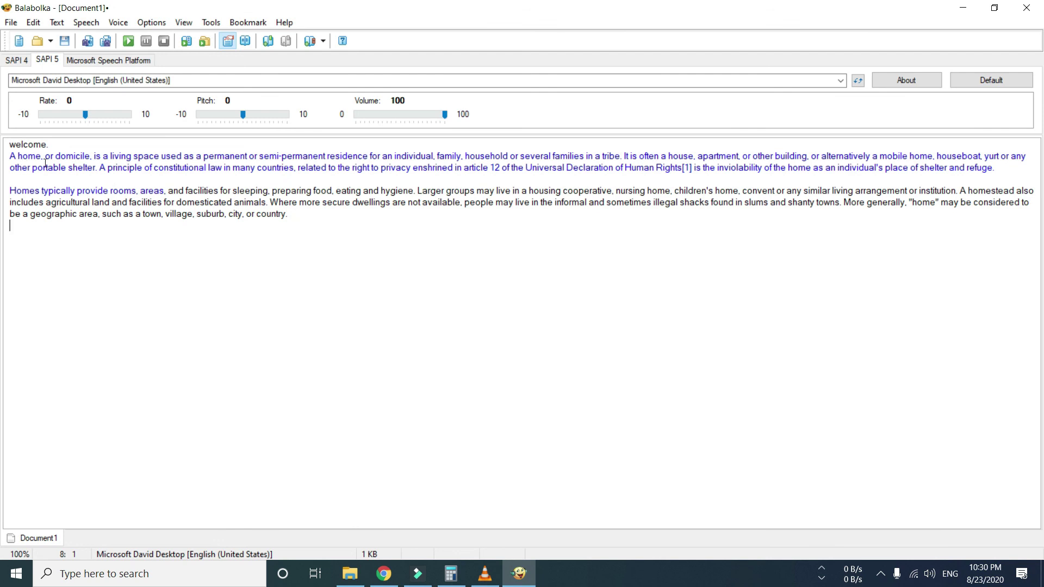
{"action": "left_click", "coordinate": [993, 9]}
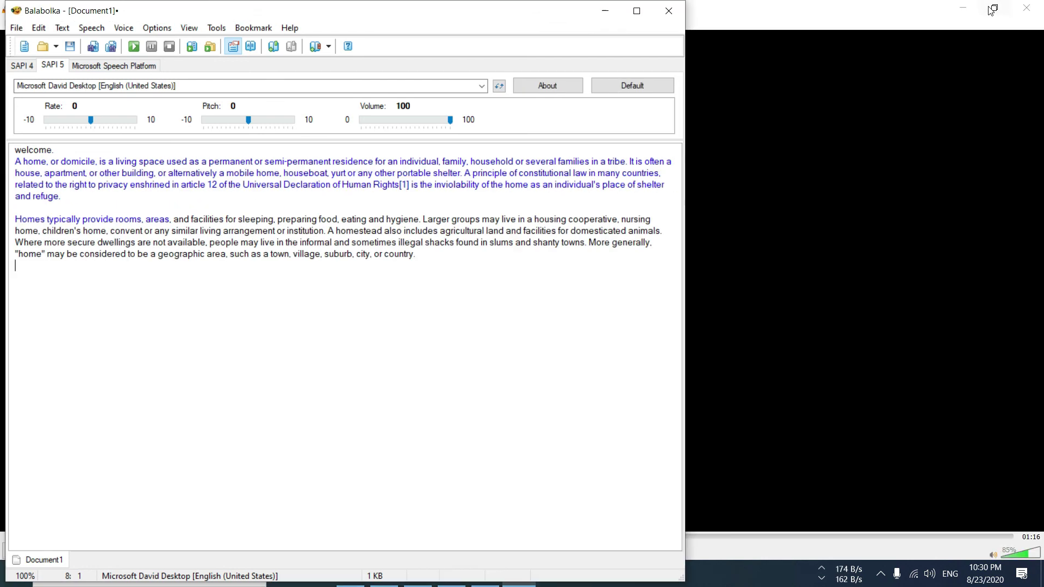
{"action": "left_click_drag", "start_coordinate": [484, 6], "coordinate": [694, 45]}
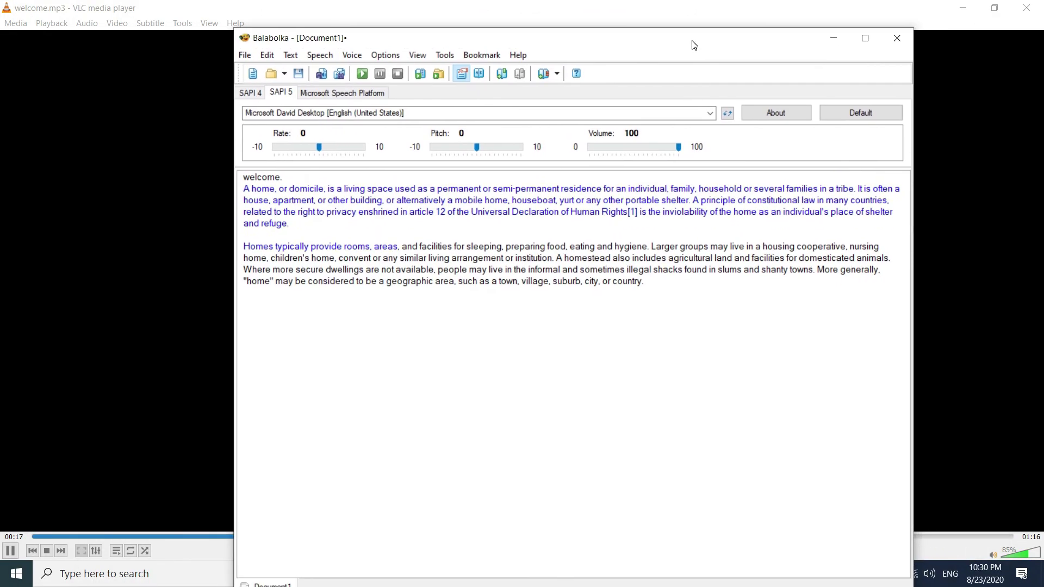
Switch to VLC media player, pause the welcome.mp3 playback and close the player.
{"action": "left_click", "coordinate": [161, 266]}
{"action": "left_click", "coordinate": [12, 551]}
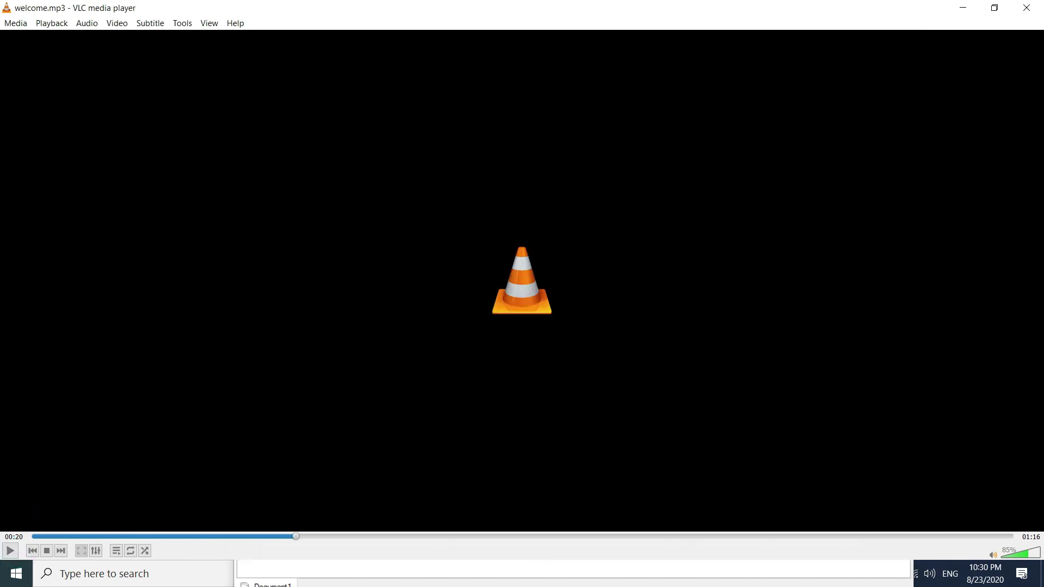
{"action": "left_click", "coordinate": [1026, 8]}
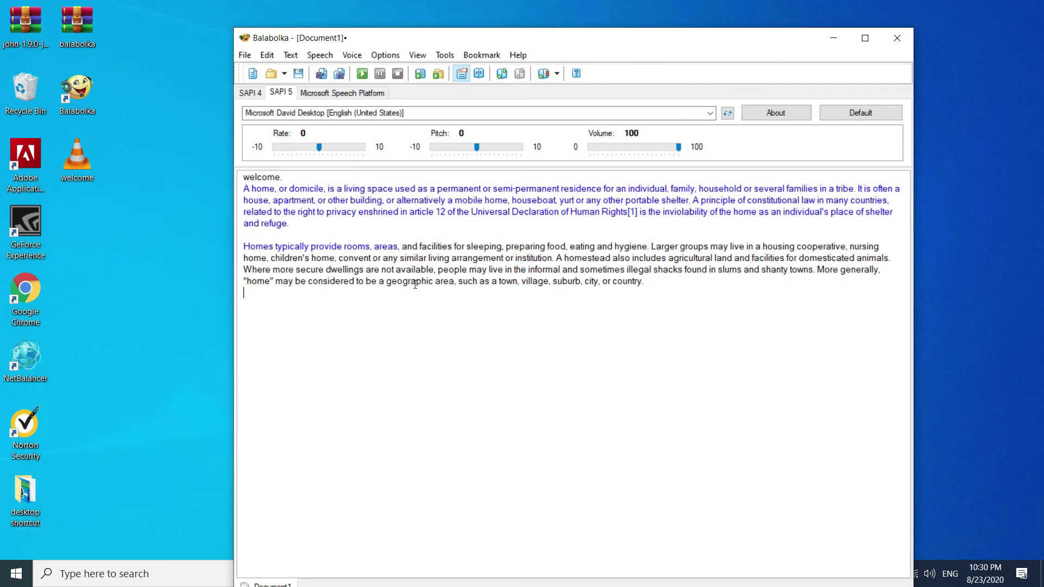
{"action": "left_click", "coordinate": [281, 93]}
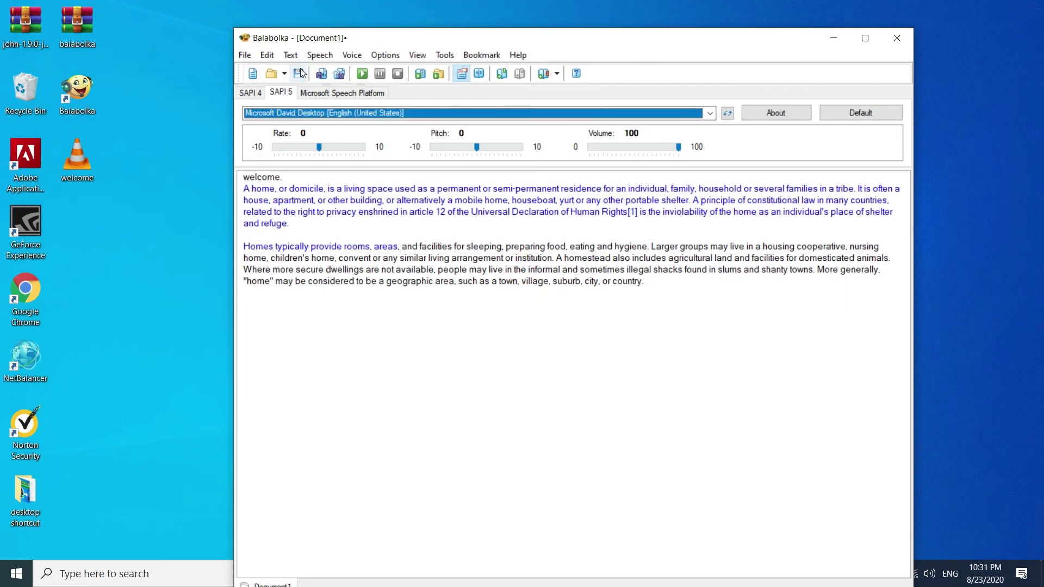
{"action": "left_click", "coordinate": [352, 55]}
{"action": "left_click", "coordinate": [621, 253]}
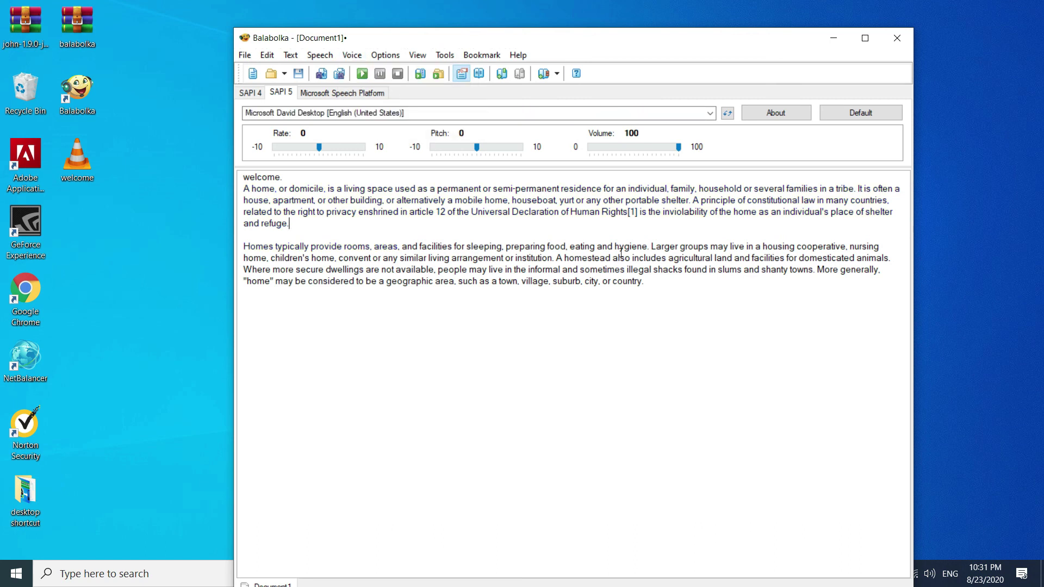
View Balabolka's About information, dismiss it and close the program.
{"action": "left_click", "coordinate": [518, 55]}
{"action": "left_click", "coordinate": [547, 119]}
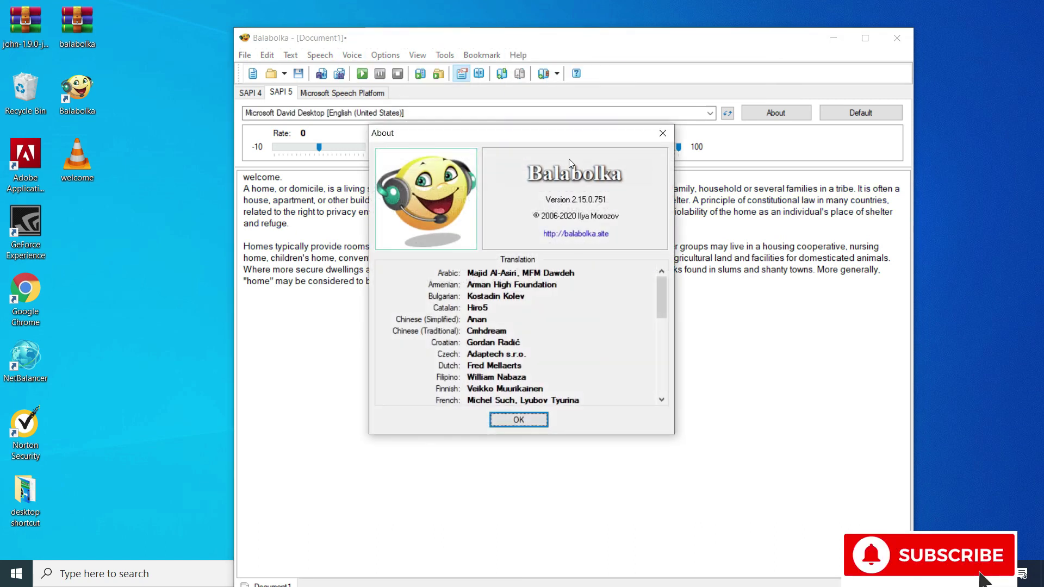
{"action": "left_click", "coordinate": [520, 420]}
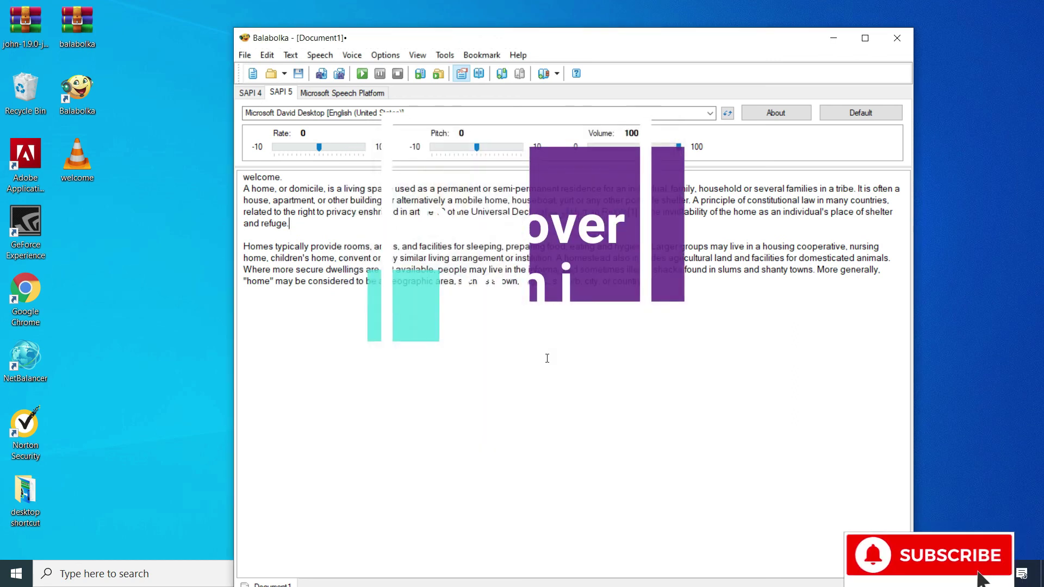
{"action": "left_click", "coordinate": [895, 37]}
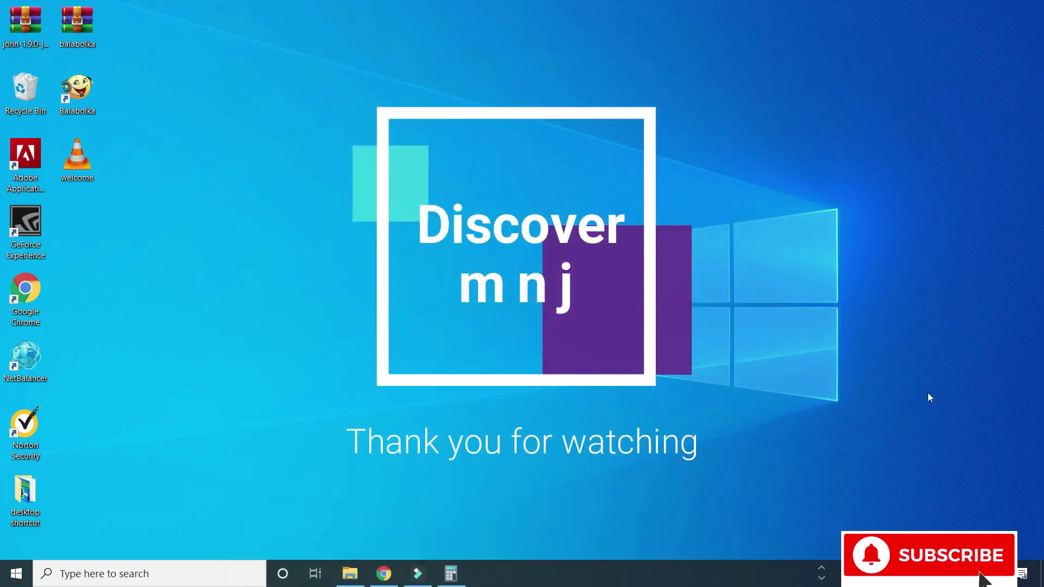